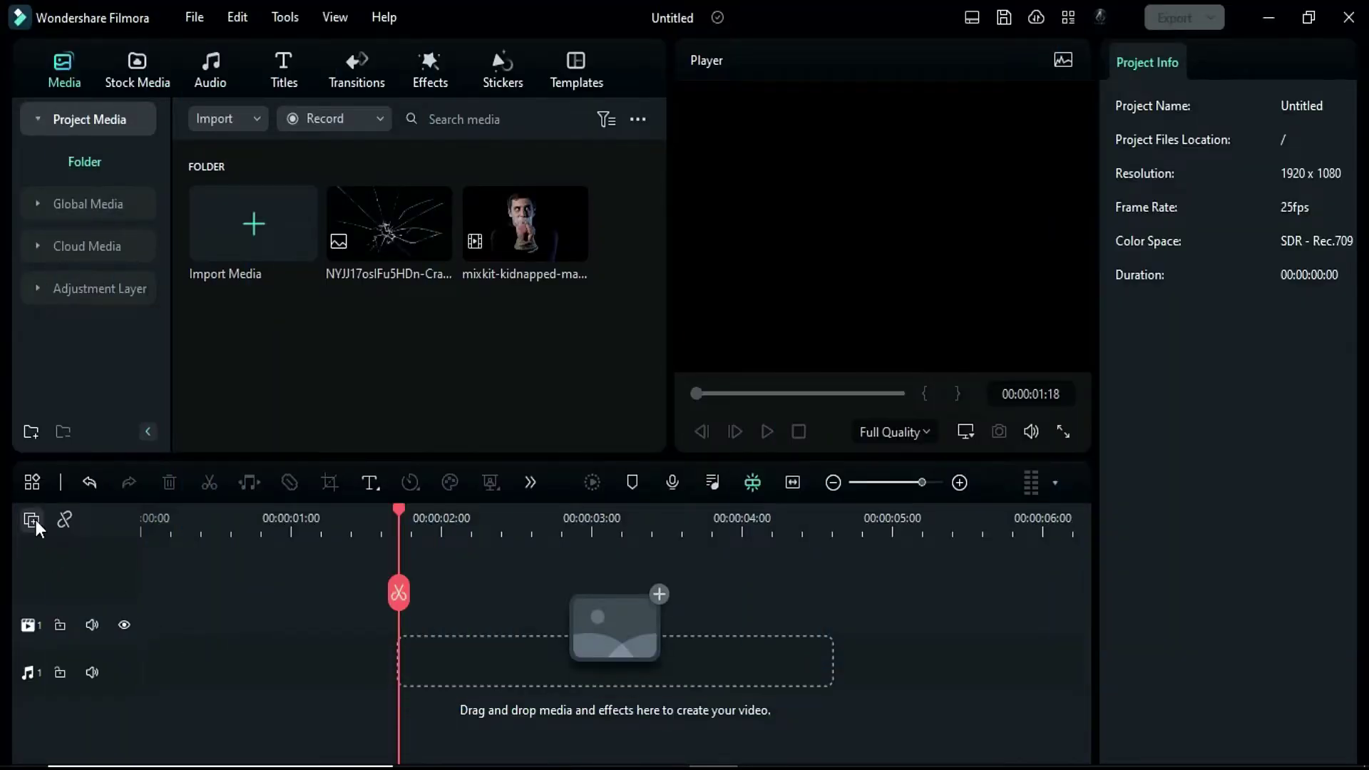
Add eight video tracks through the Track Manager.
left_click(36, 521)
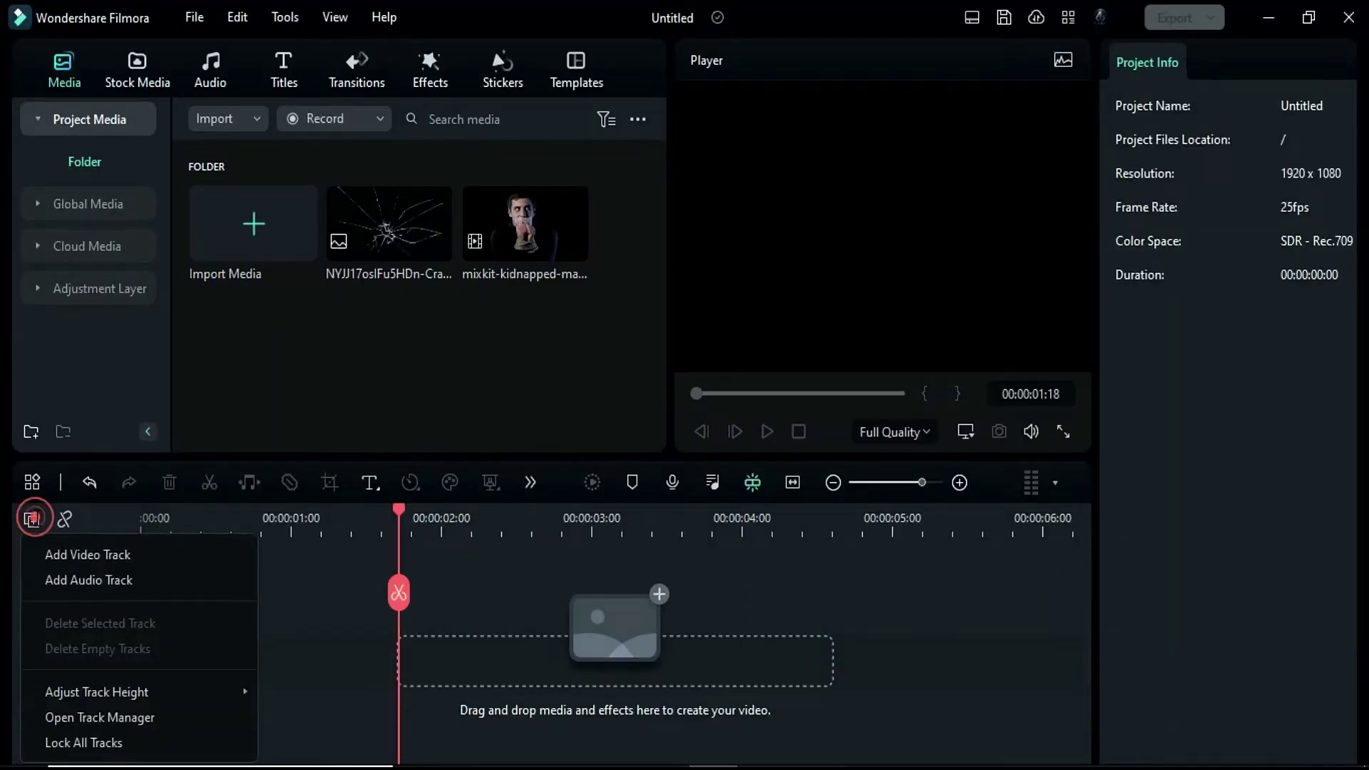
left_click(130, 713)
key("BackSpace")
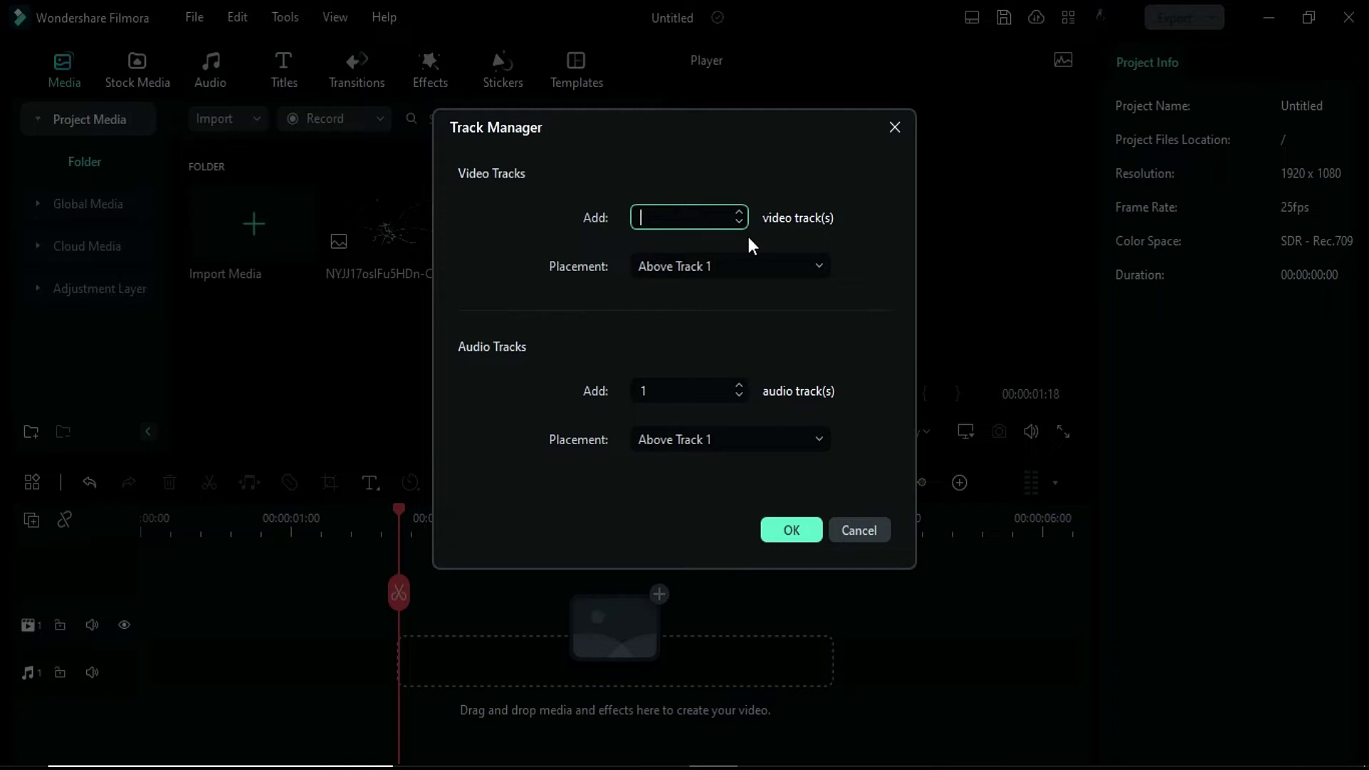
type("8")
left_click(797, 532)
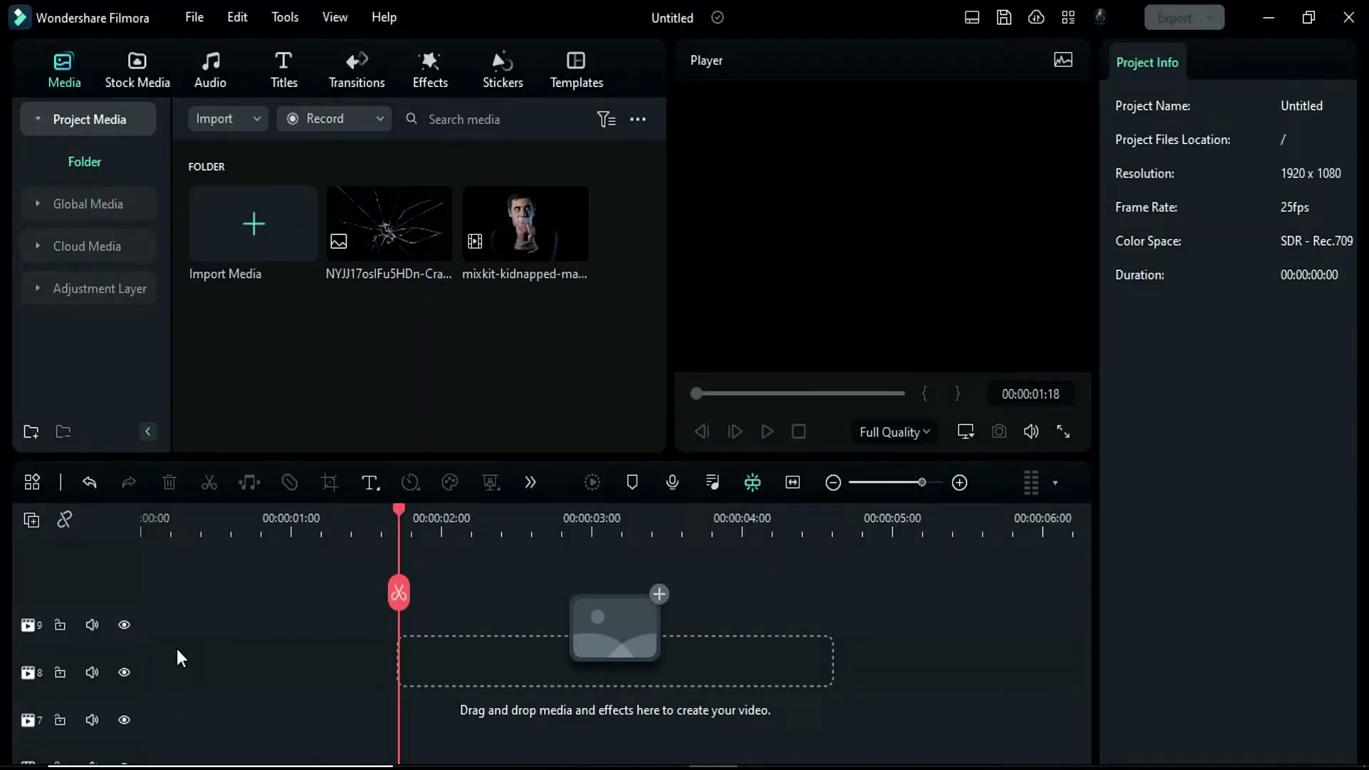
Place the cracked-glass PNG on video track 7 and extend it to about six seconds.
left_click_drag(370, 236, 164, 710)
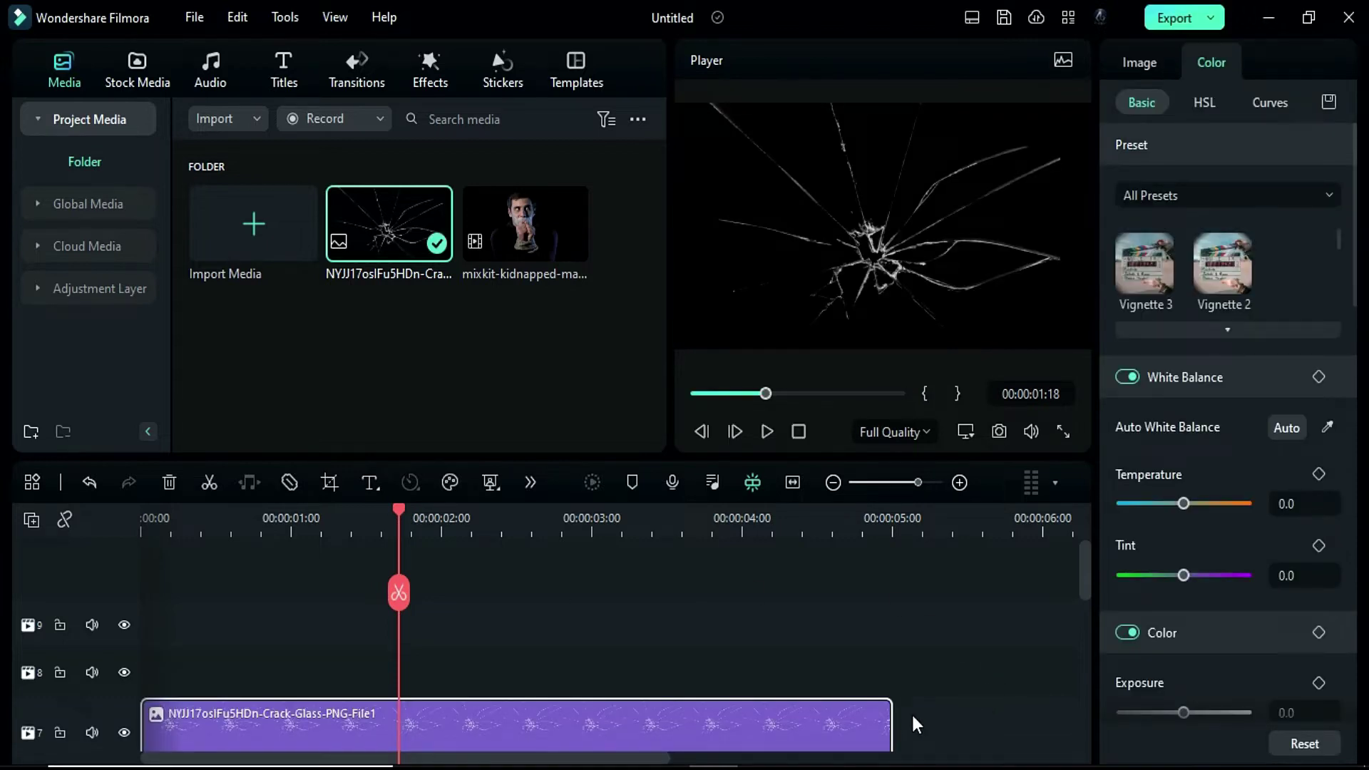
left_click_drag(891, 706, 1038, 704)
scroll(526, 644, "down", 2)
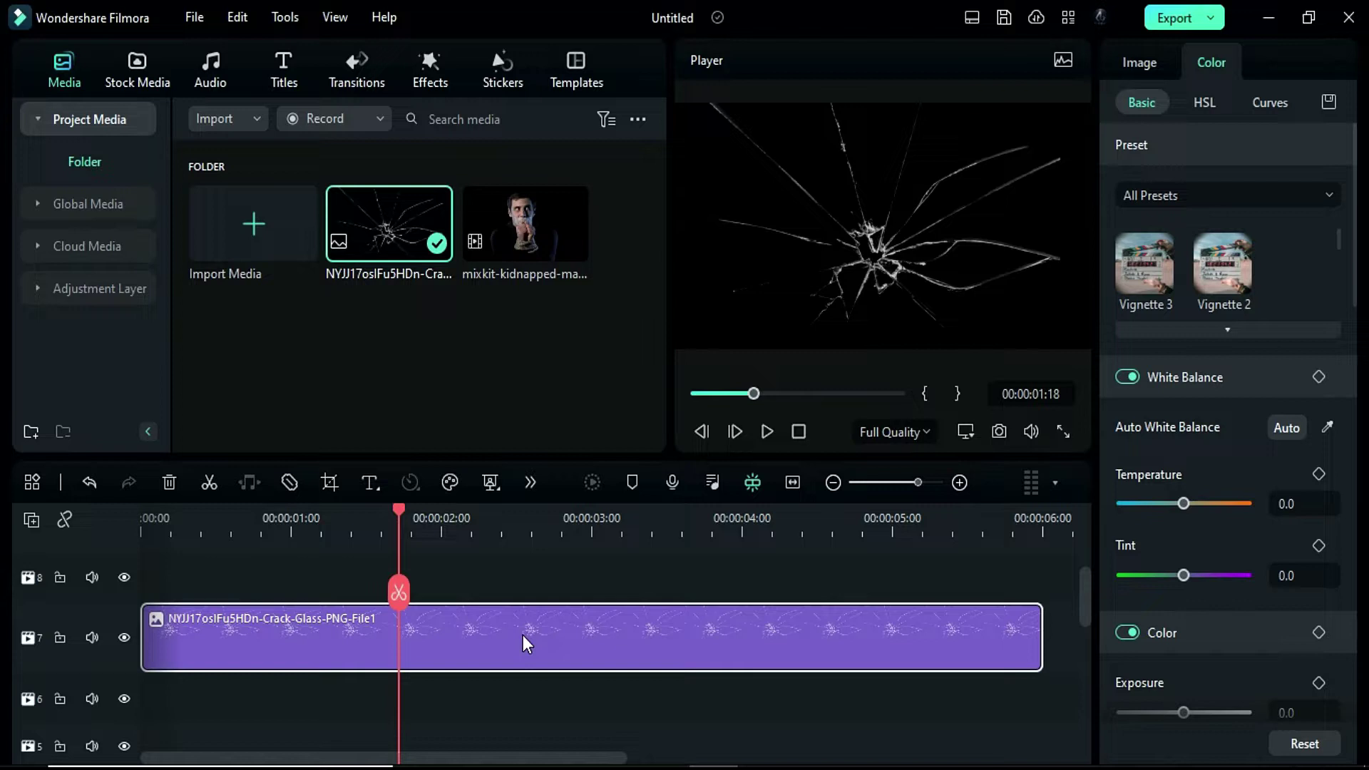
Scale the glass image to 191% at position 121, -378 and paste a copy onto track 6.
left_click(1139, 63)
left_click(1201, 225)
type("191")
key("Return")
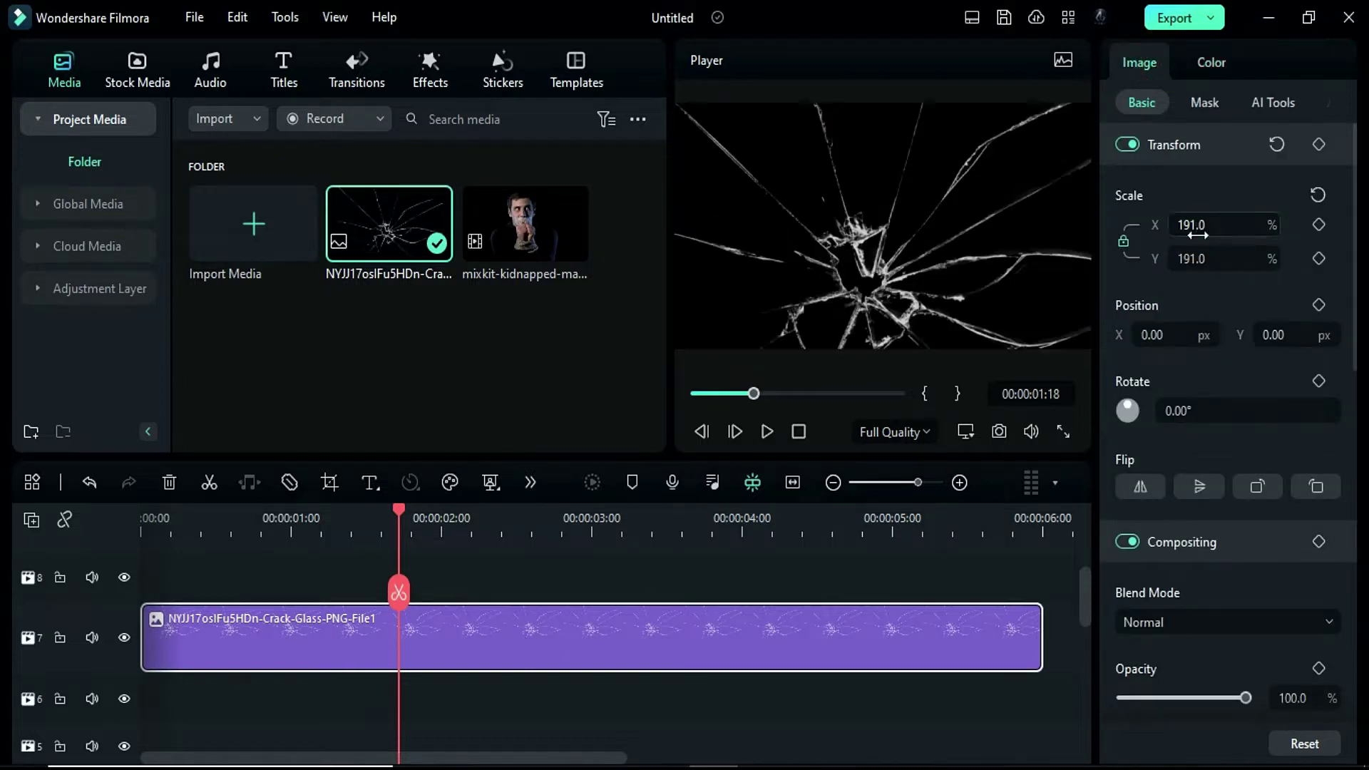
left_click(1180, 345)
type("121")
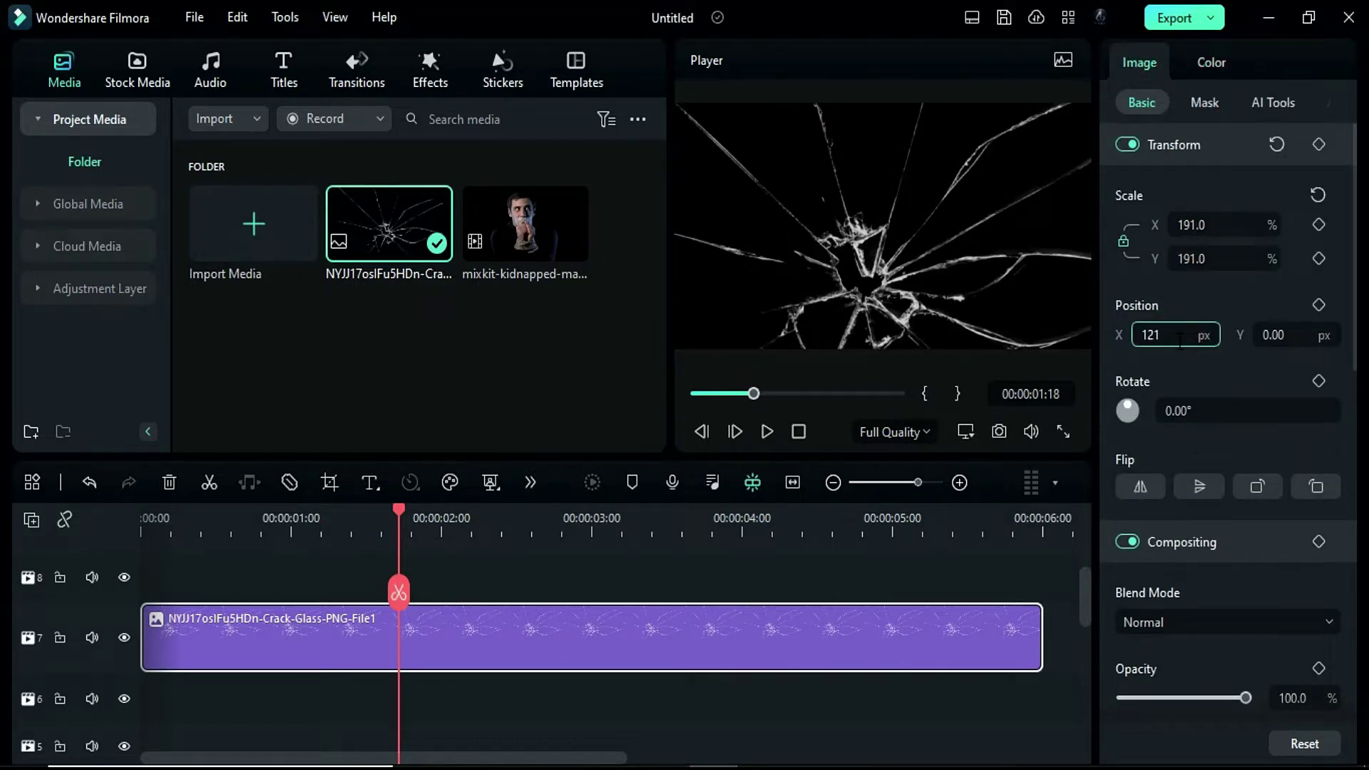
key("Tab")
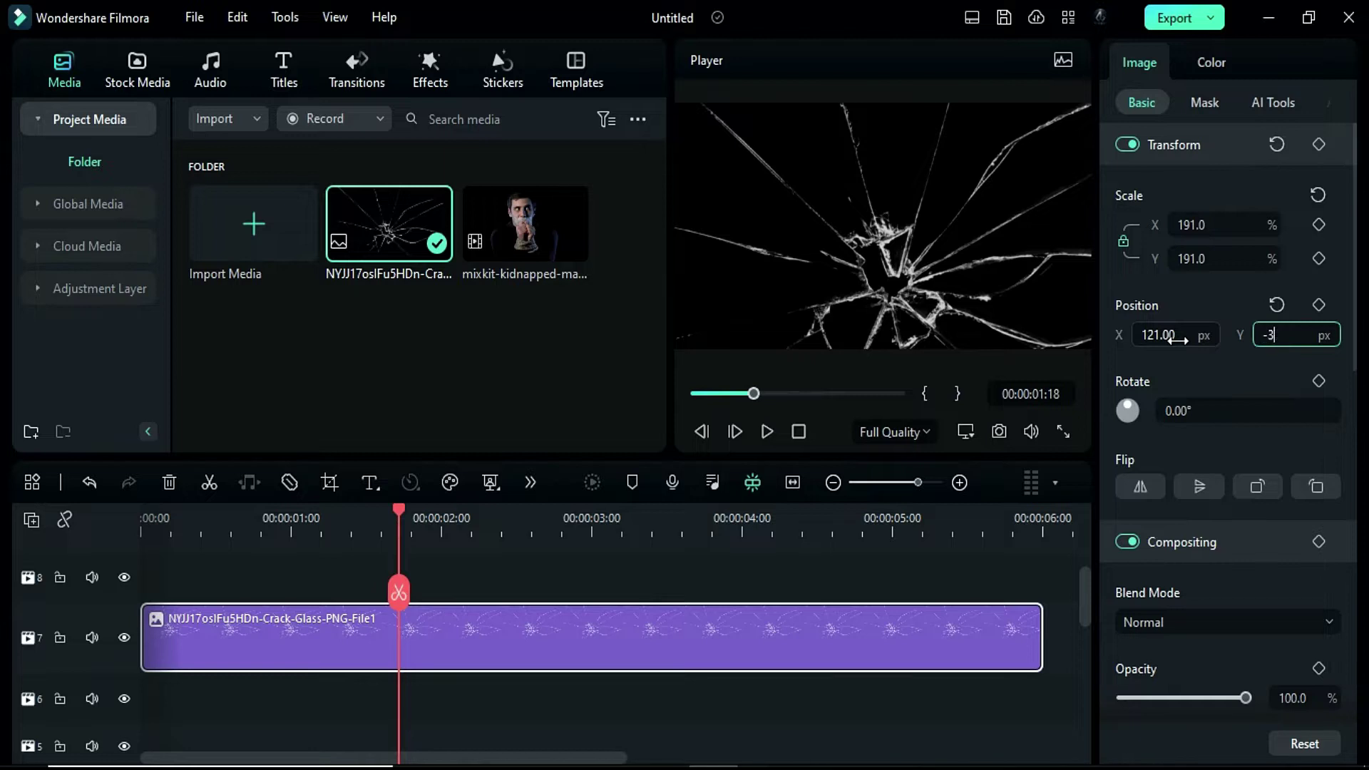
key("Tab")
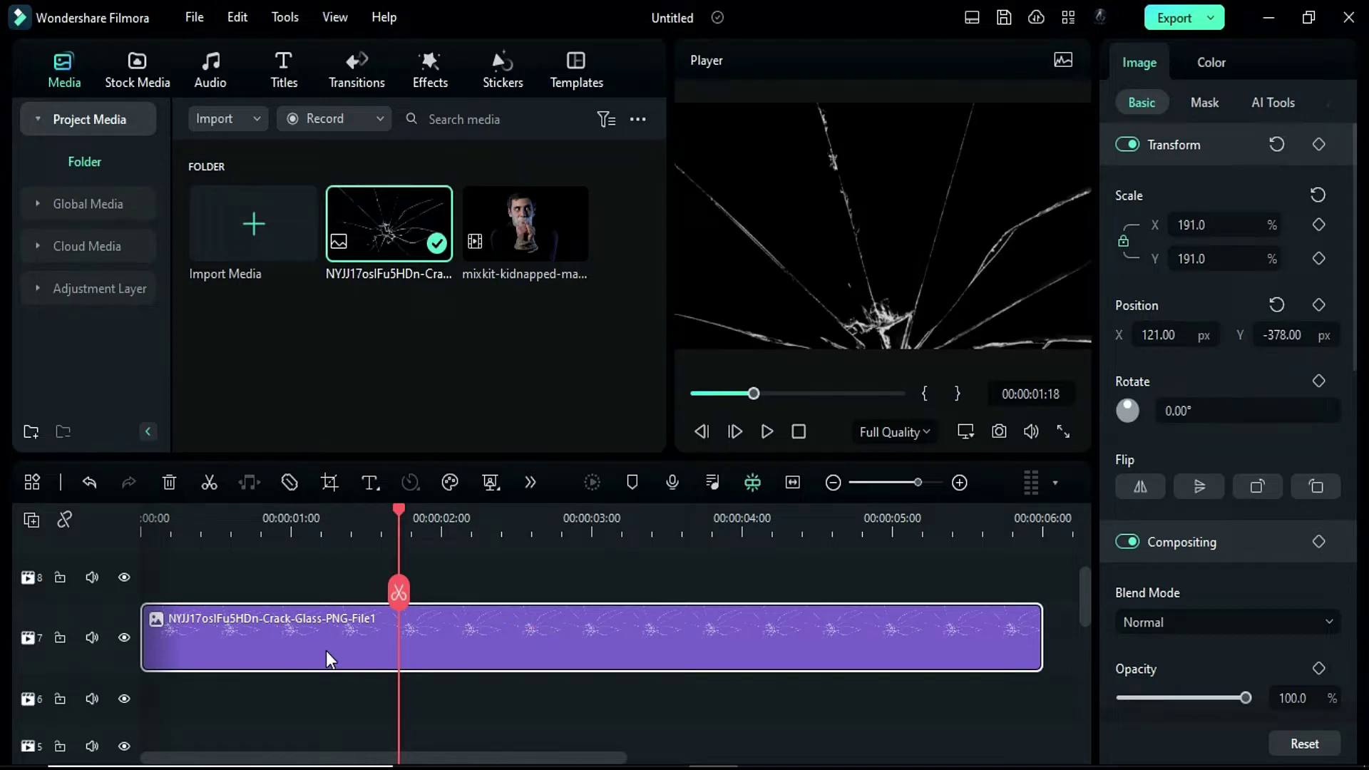
left_click_drag(215, 510, 142, 518)
key("ctrl+v")
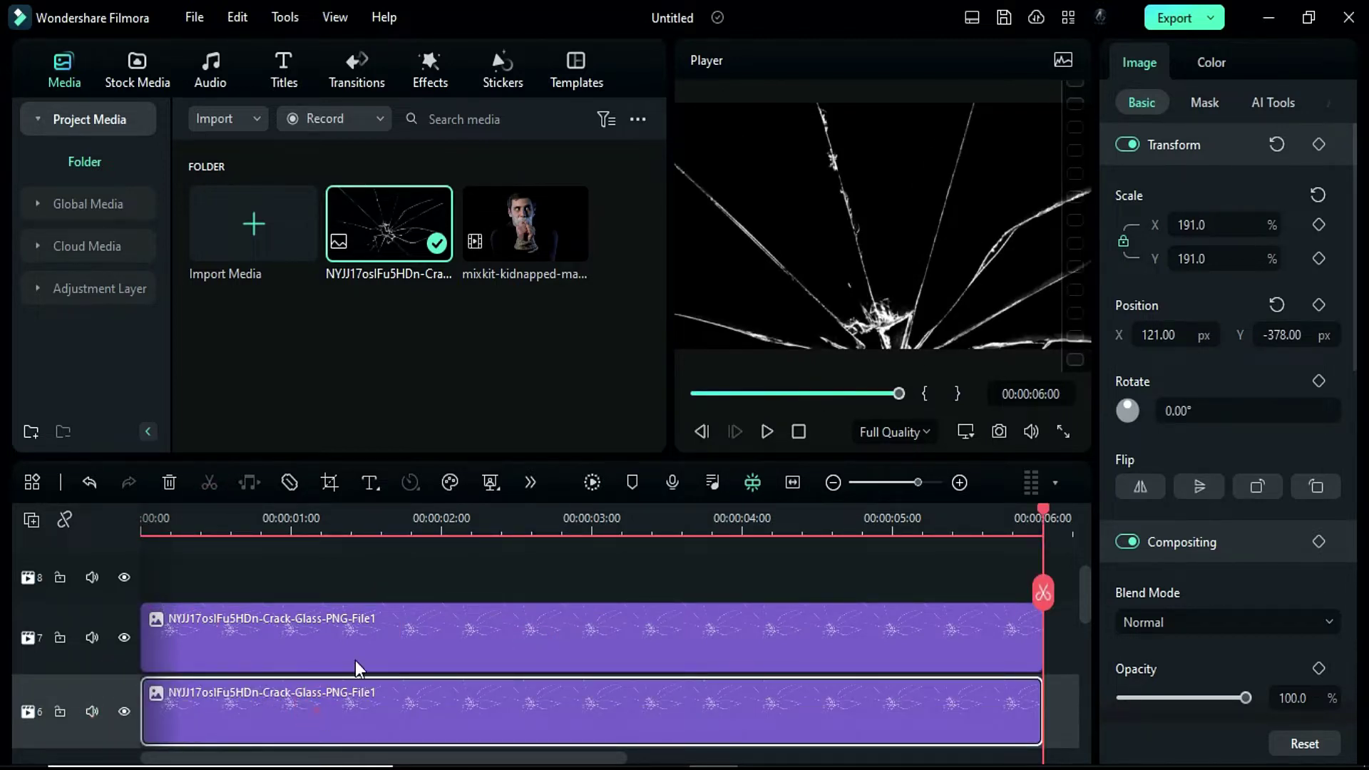
Apply BCC Fast Lens Blur to the track 7 glass clip with Iris Scale 3 and Scale Y 149.
left_click(365, 640)
left_click(434, 74)
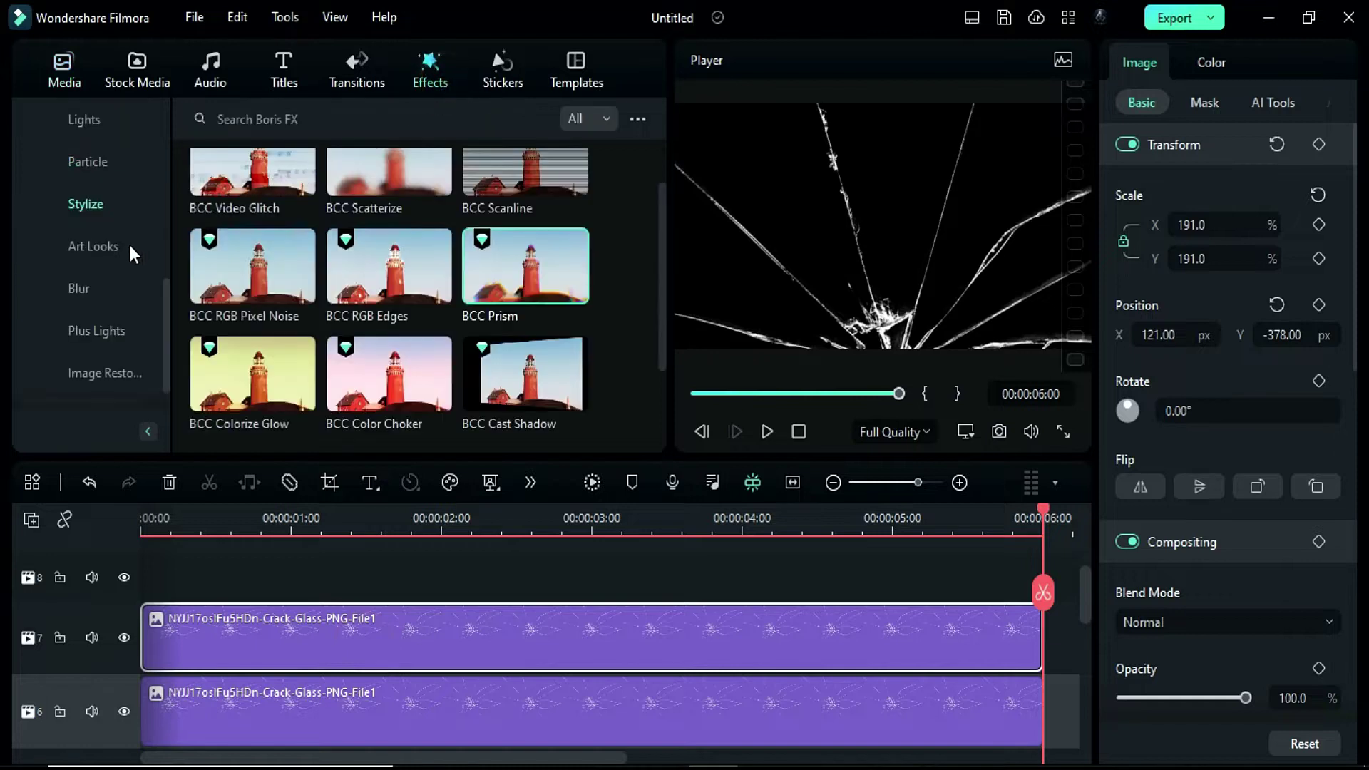
left_click(96, 289)
left_click_drag(253, 225, 266, 642)
left_click(1300, 61)
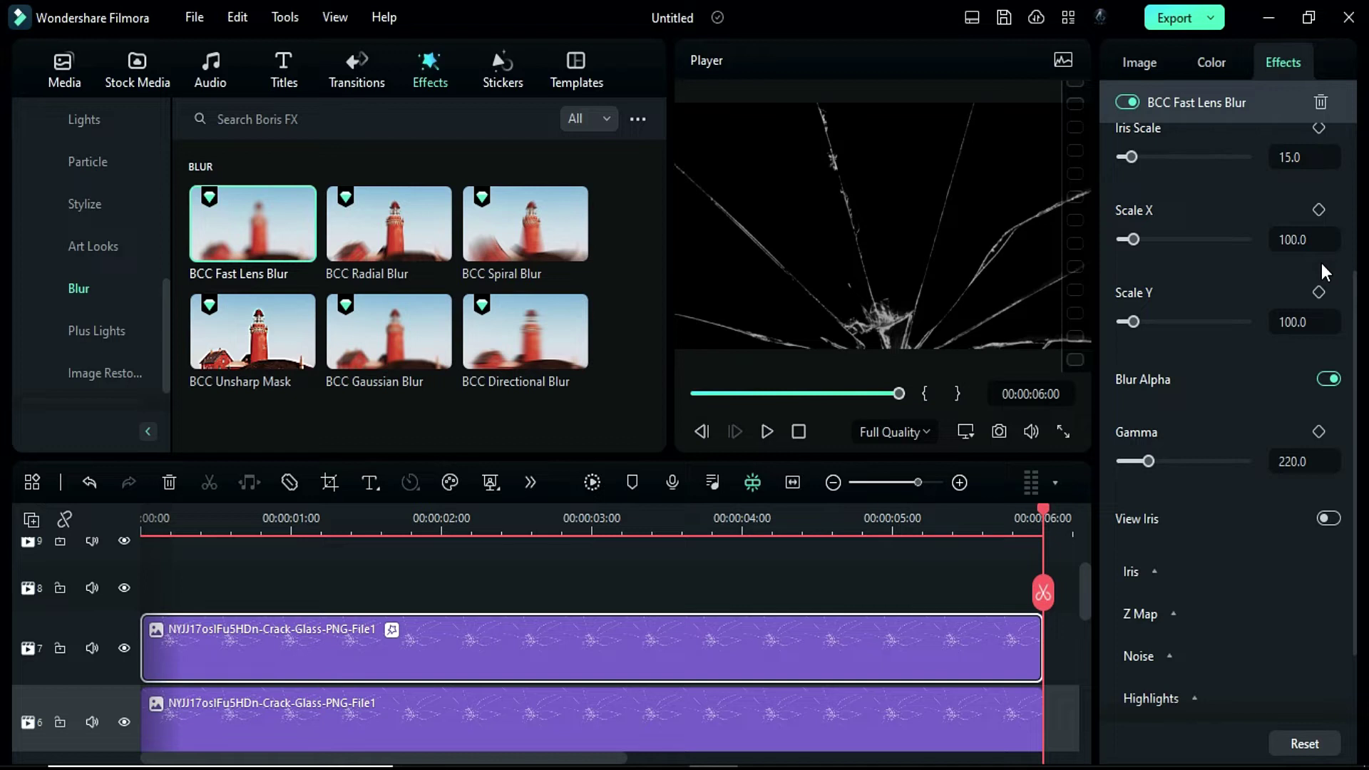
double_click(1289, 410)
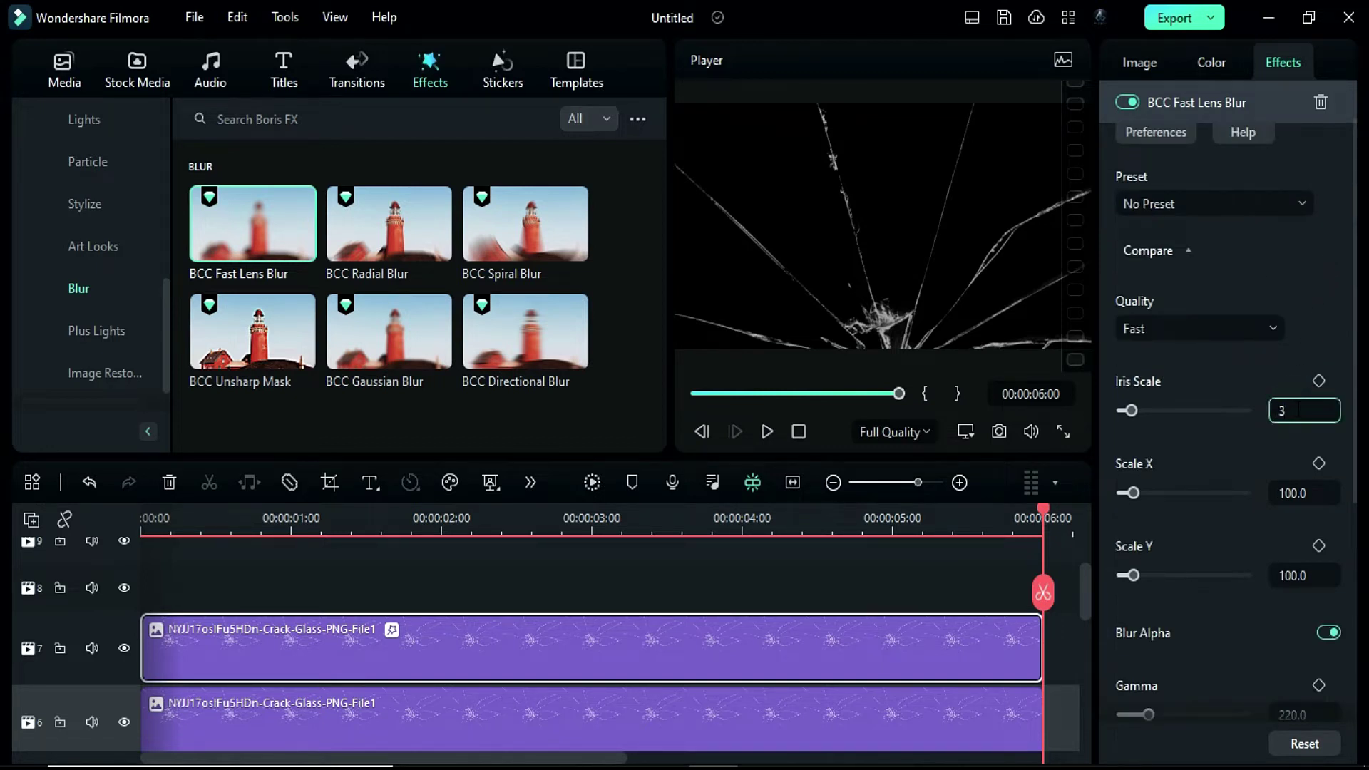
key("Return")
double_click(1318, 577)
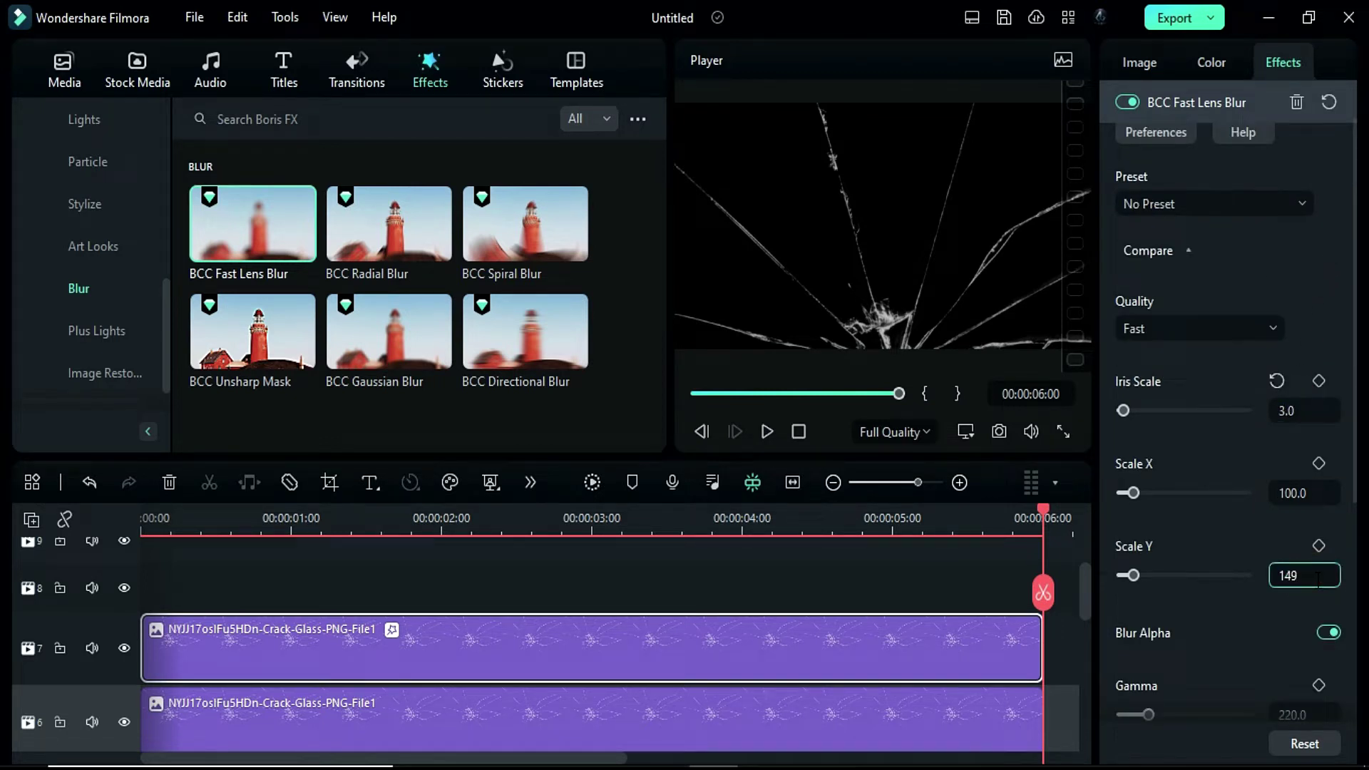
type("149")
key("Return")
Set the track 6 glass copy to Lighten blend mode at 47% opacity.
scroll(681, 656, "down", 1)
left_click(644, 671)
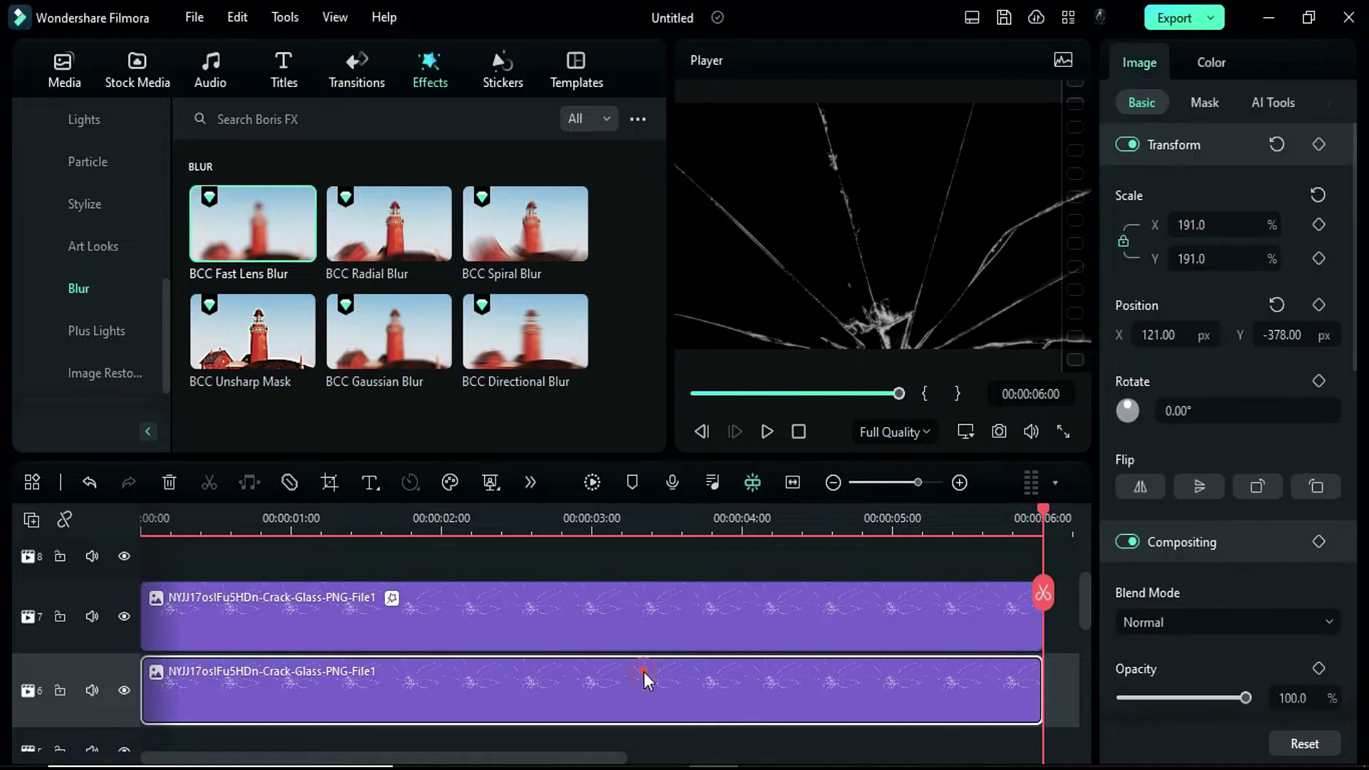
left_click(1234, 624)
left_click(1222, 411)
double_click(1304, 697)
type("47")
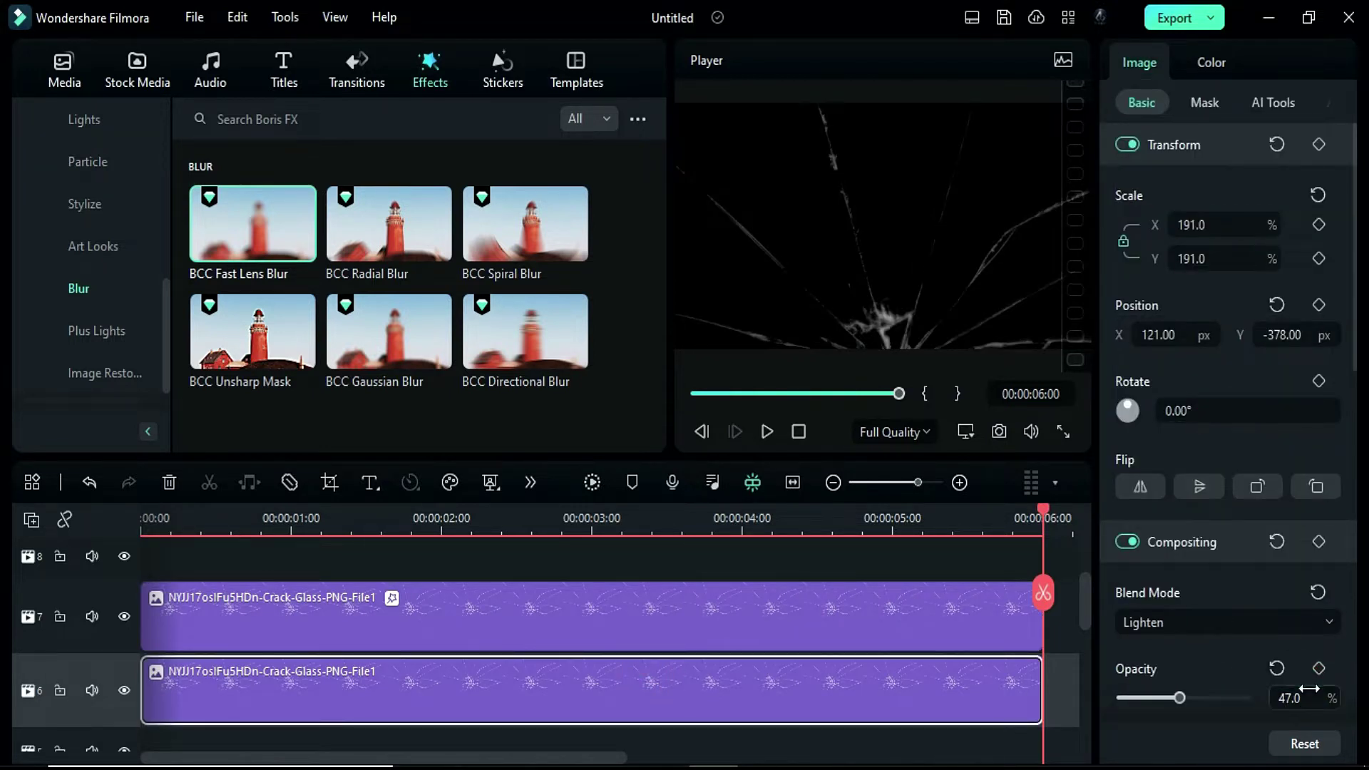
key("Return")
scroll(284, 756, "down", 4)
Place the man video on track 1 and trim away everything after 6 seconds.
left_click(63, 68)
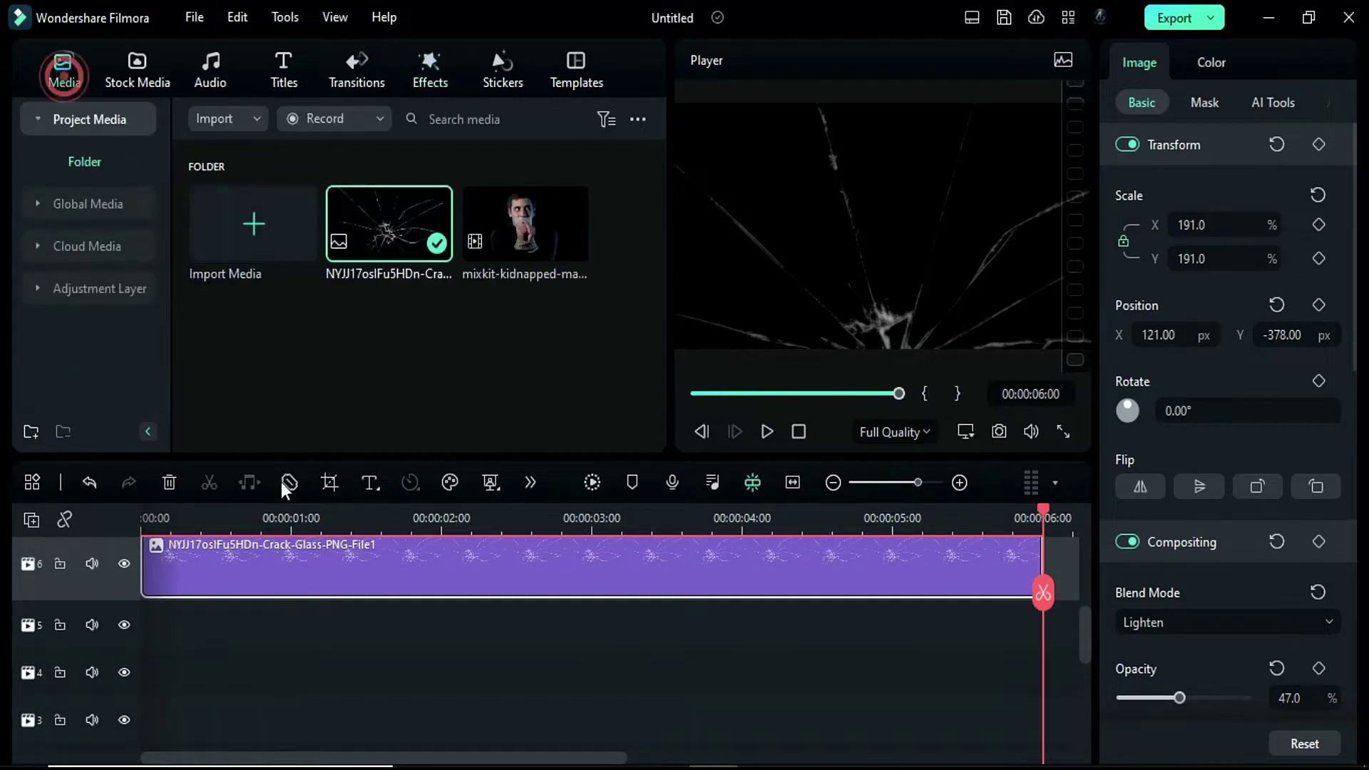
scroll(335, 657, "down", 5)
left_click_drag(524, 219, 189, 611)
left_click(1042, 593)
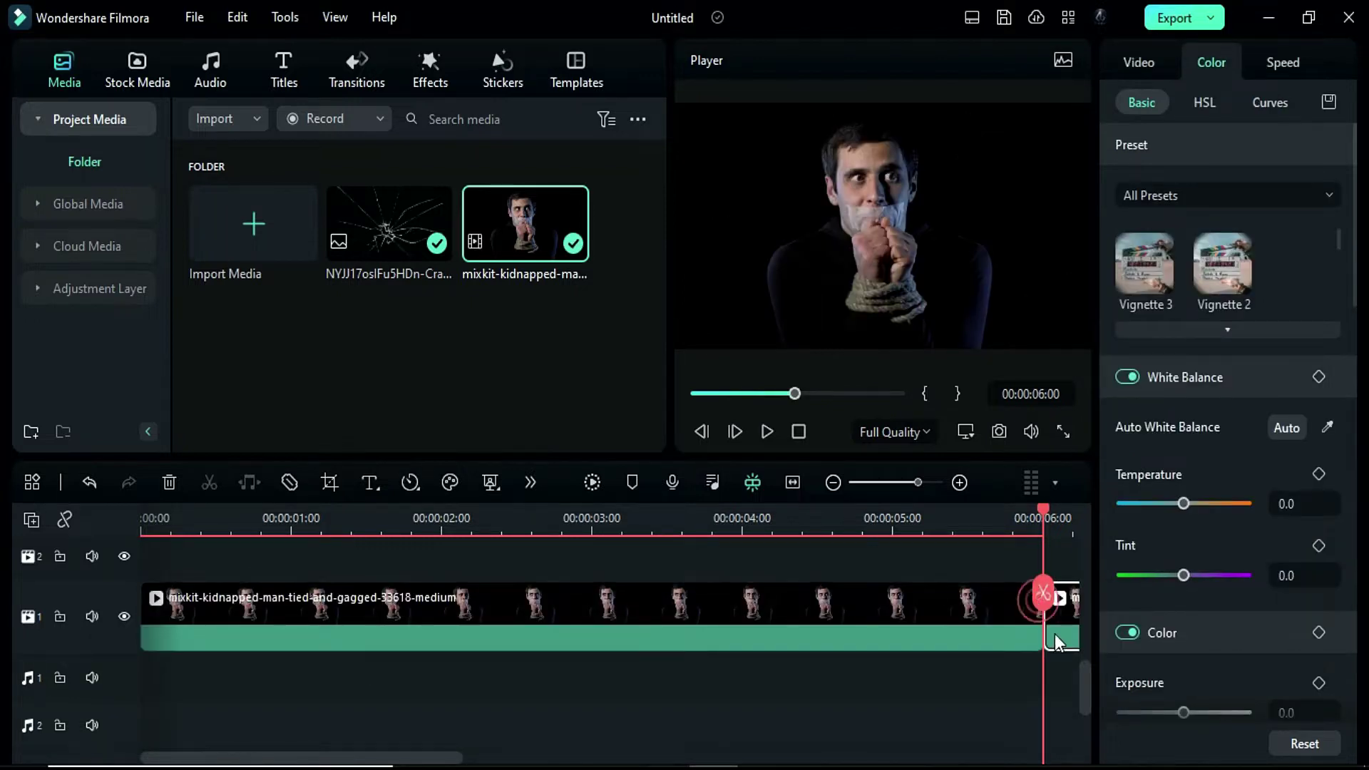
left_click(1062, 627)
key("Delete")
Draw a triangular mask on the man clip.
left_click(605, 601)
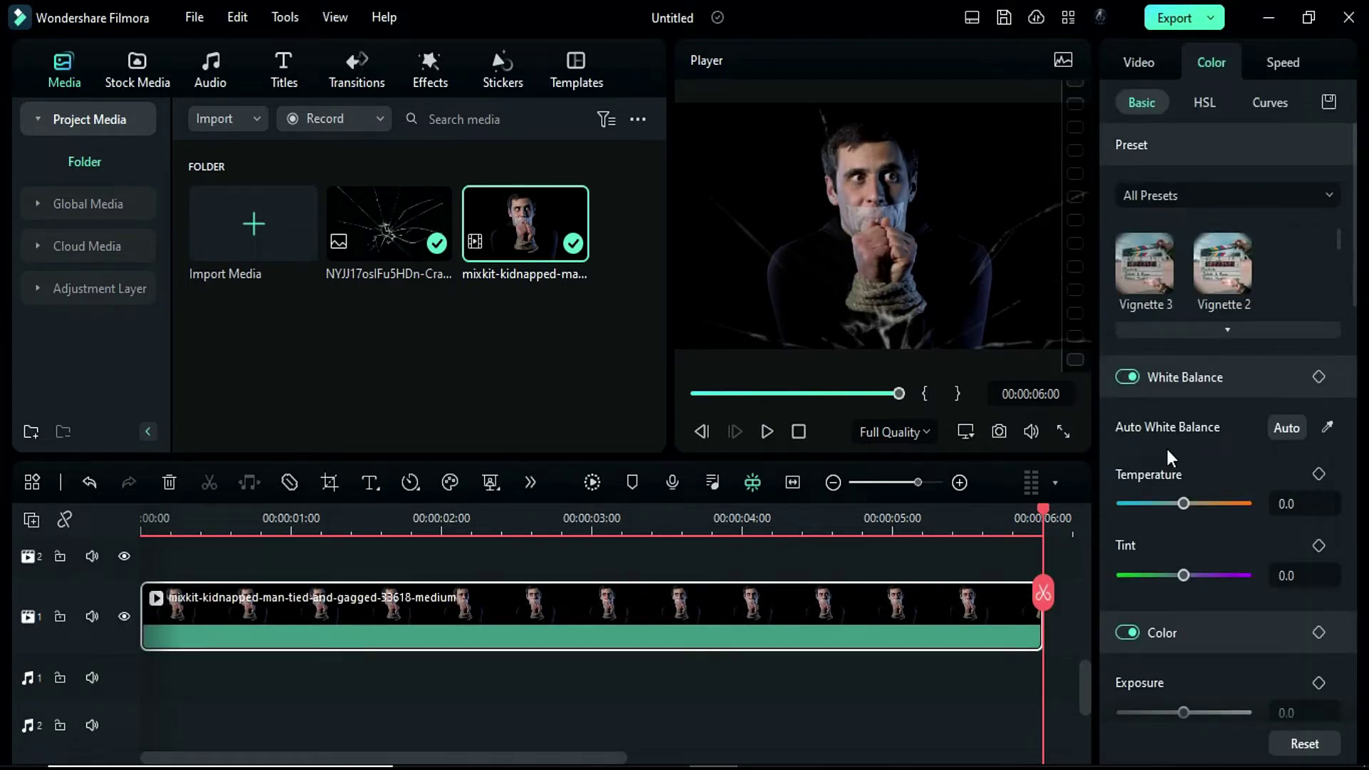
left_click(1139, 62)
left_click(1153, 334)
left_click(1205, 101)
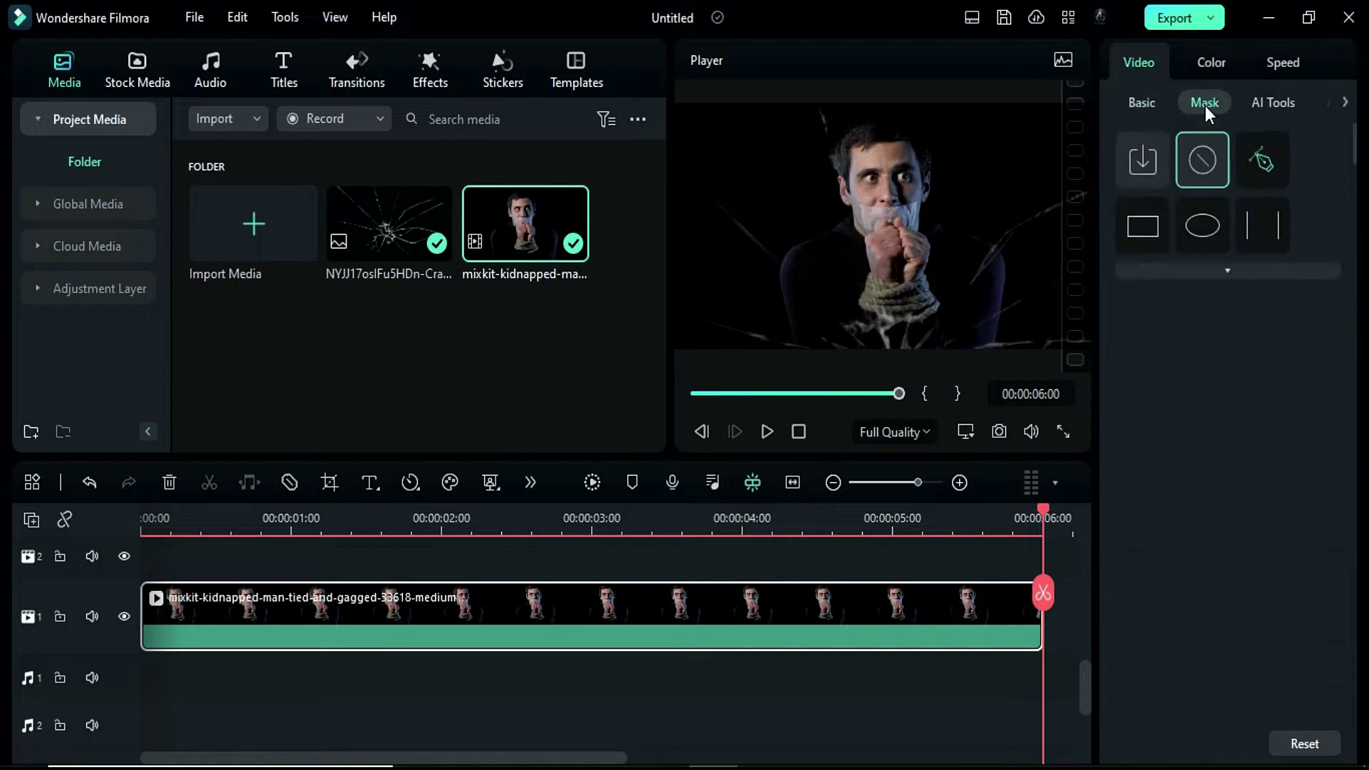
left_click(1260, 162)
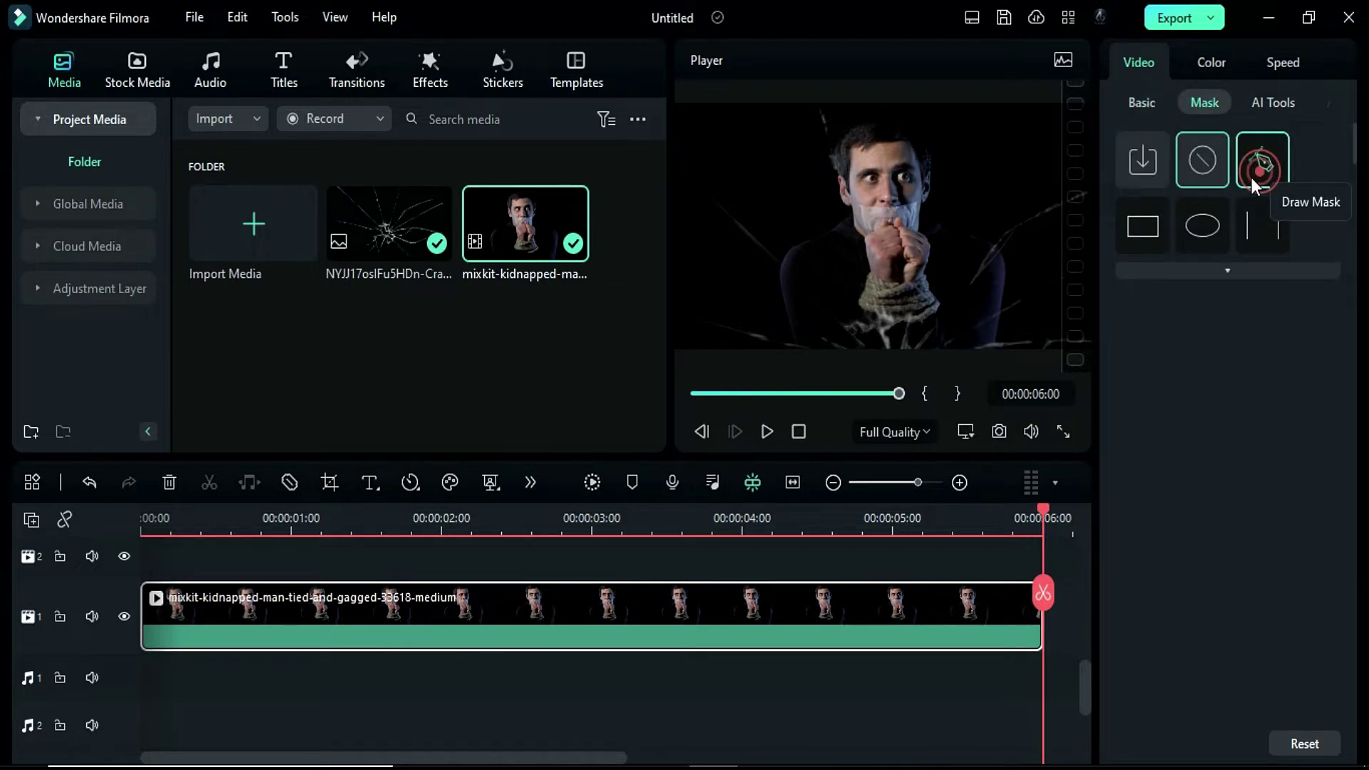
left_click(974, 102)
left_click(893, 366)
left_click(1071, 360)
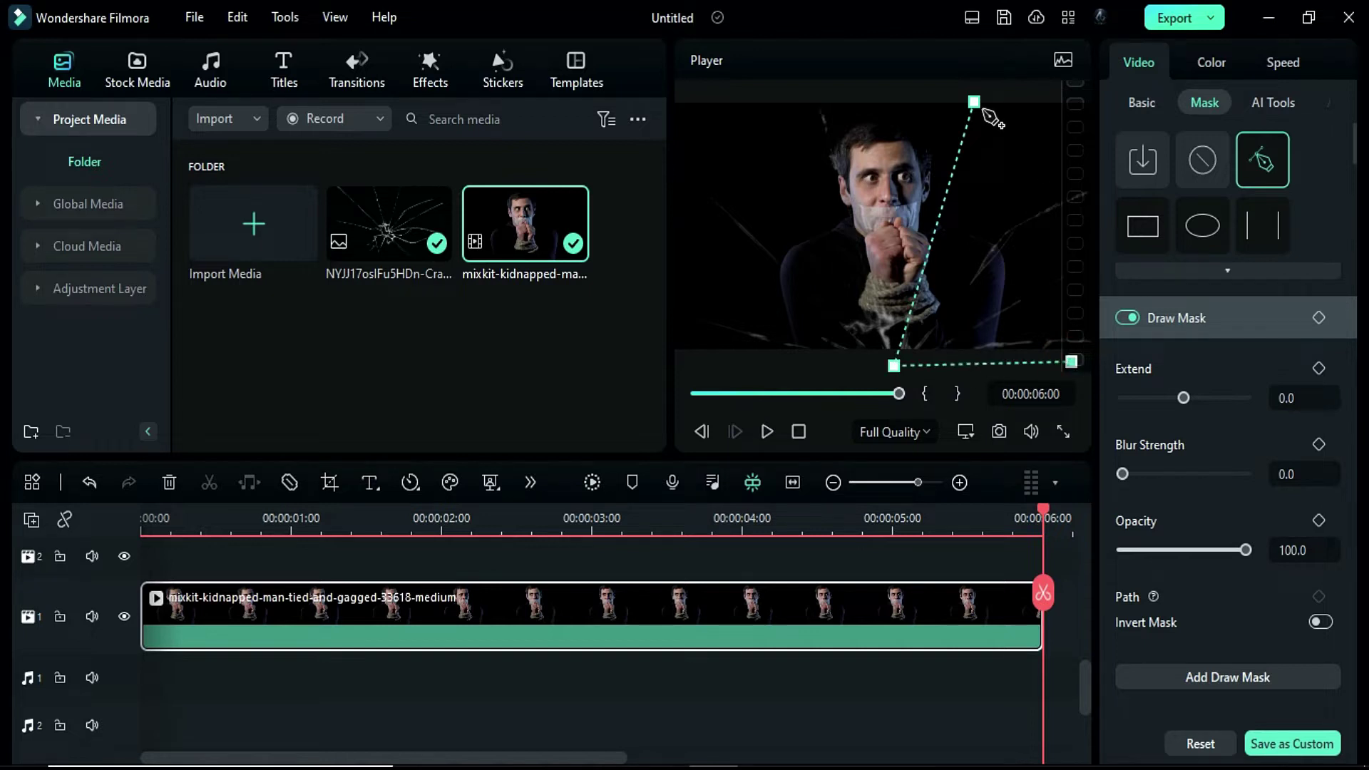
left_click(974, 102)
Set the mask blur strength to 37.5 and invert the mask.
left_click(1305, 474)
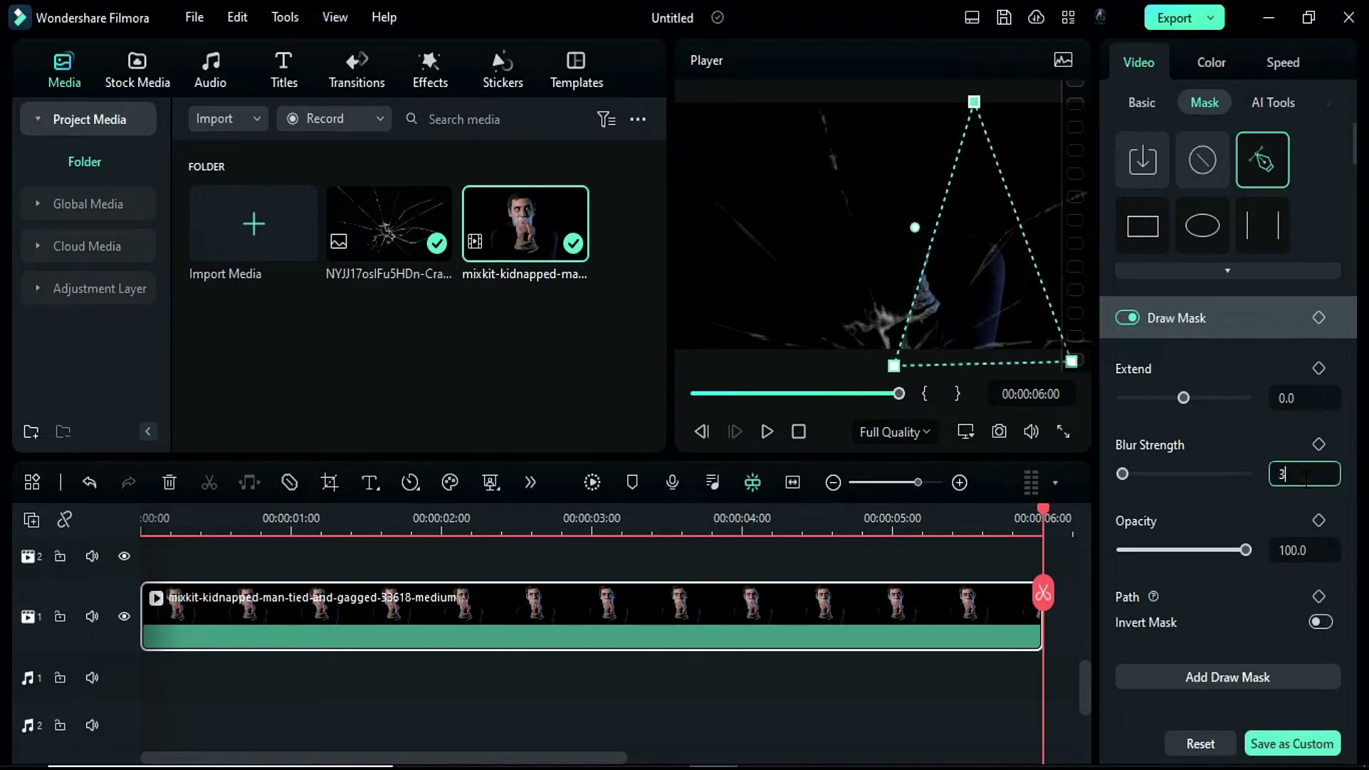
key("Return")
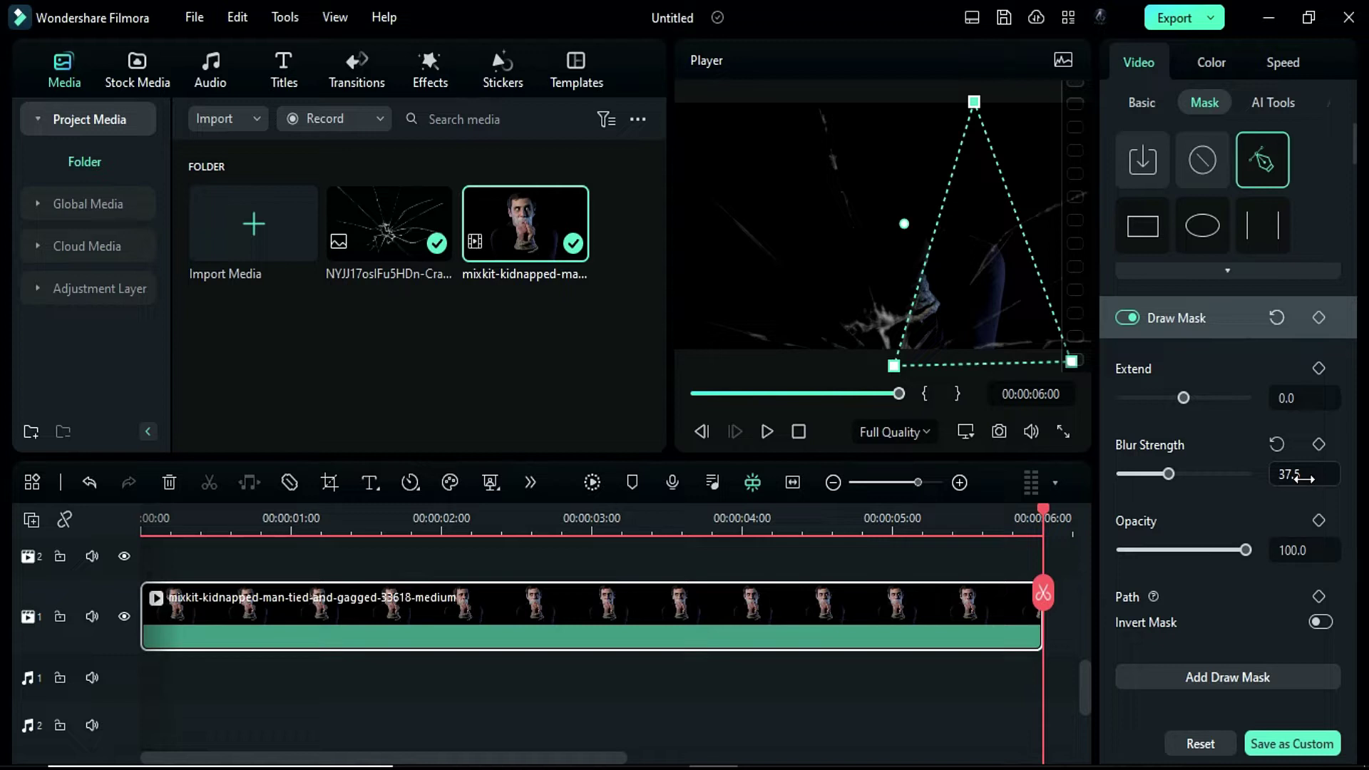
left_click(1320, 623)
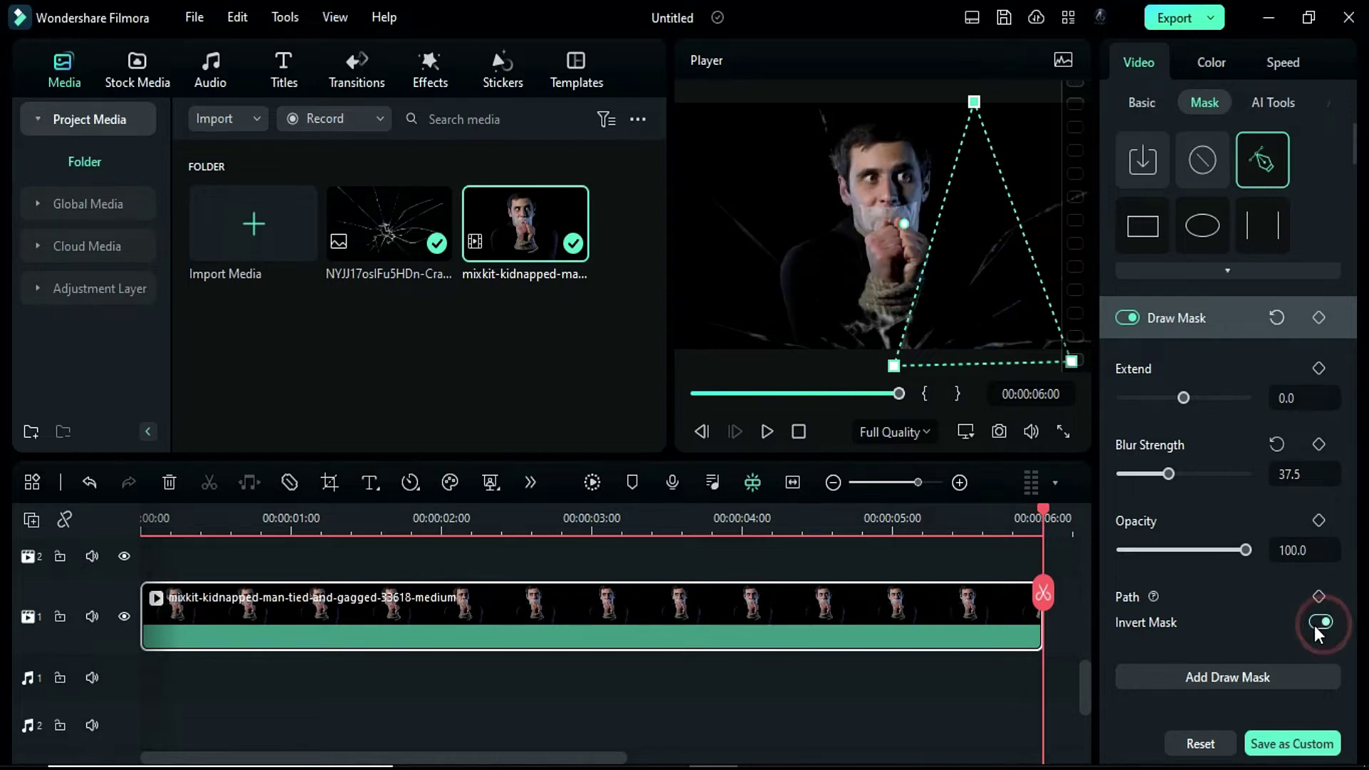
Apply BCC Prism from Stylize to the man clip, leaving Prism Amount at 100, and select the clip.
left_click(431, 79)
left_click(89, 205)
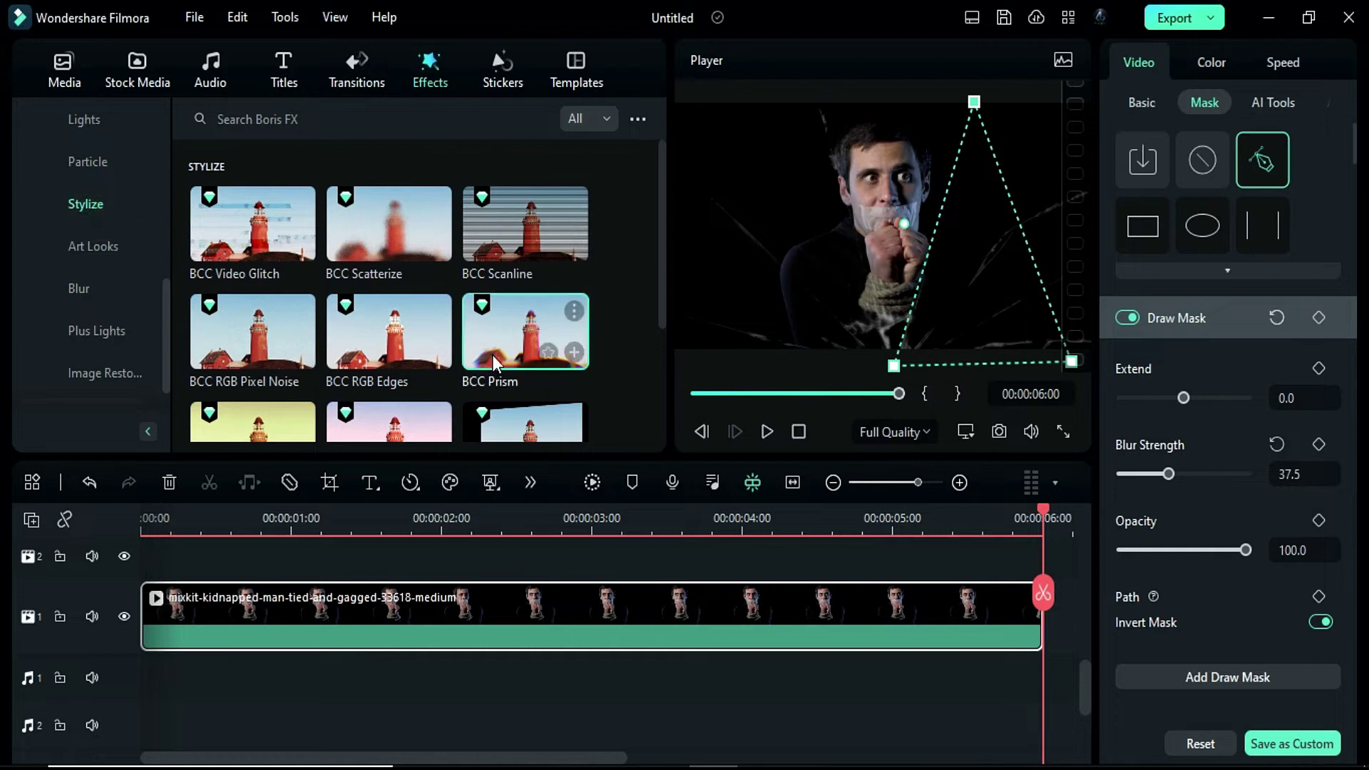
left_click_drag(493, 355, 425, 610)
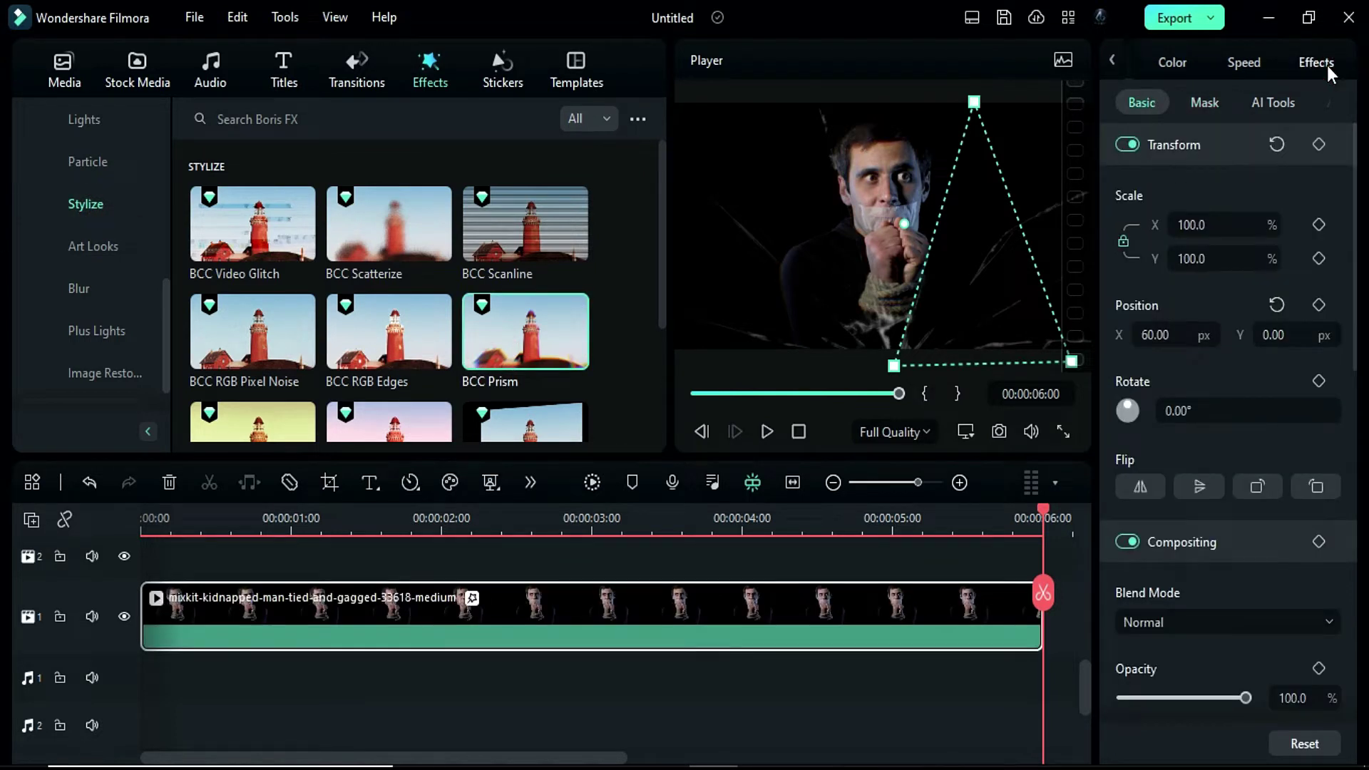
left_click(1326, 67)
scroll(1341, 551, "down", 5)
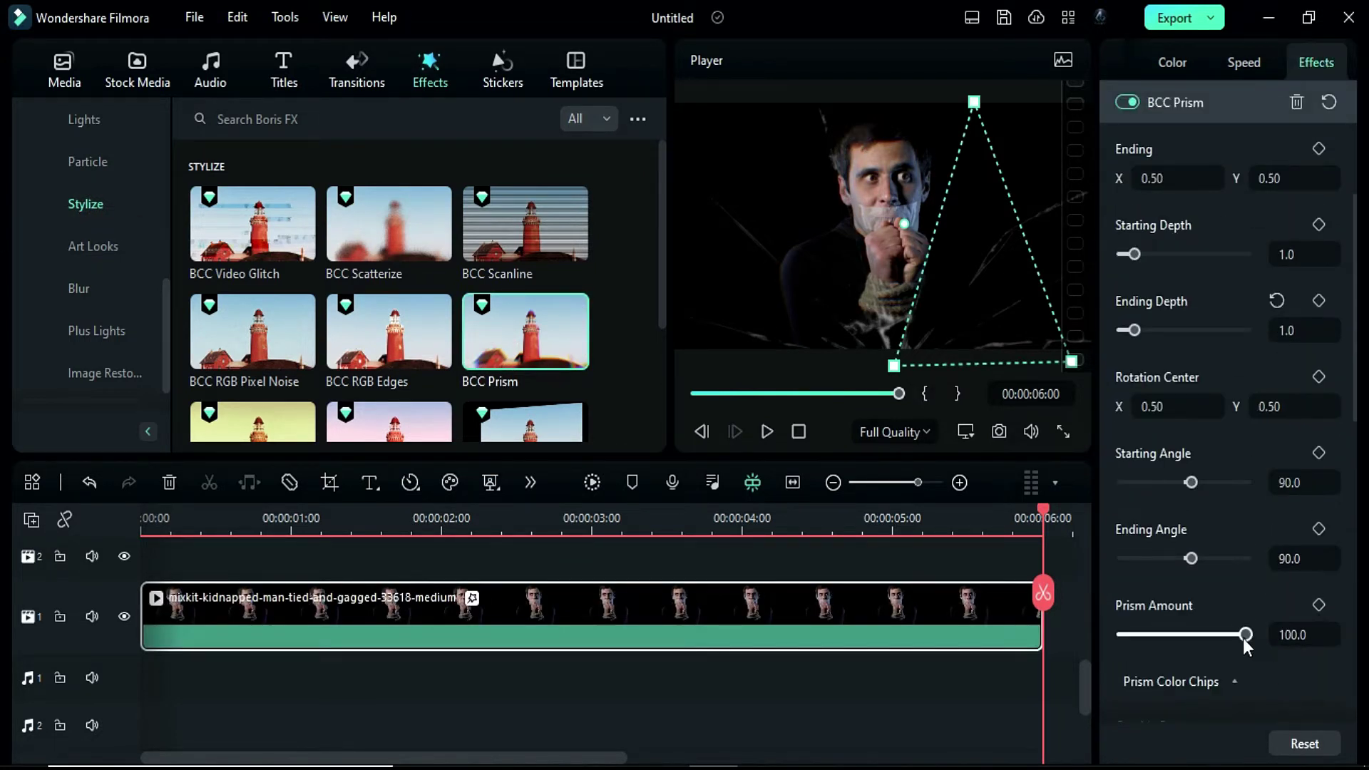
left_click_drag(1243, 638, 1312, 607)
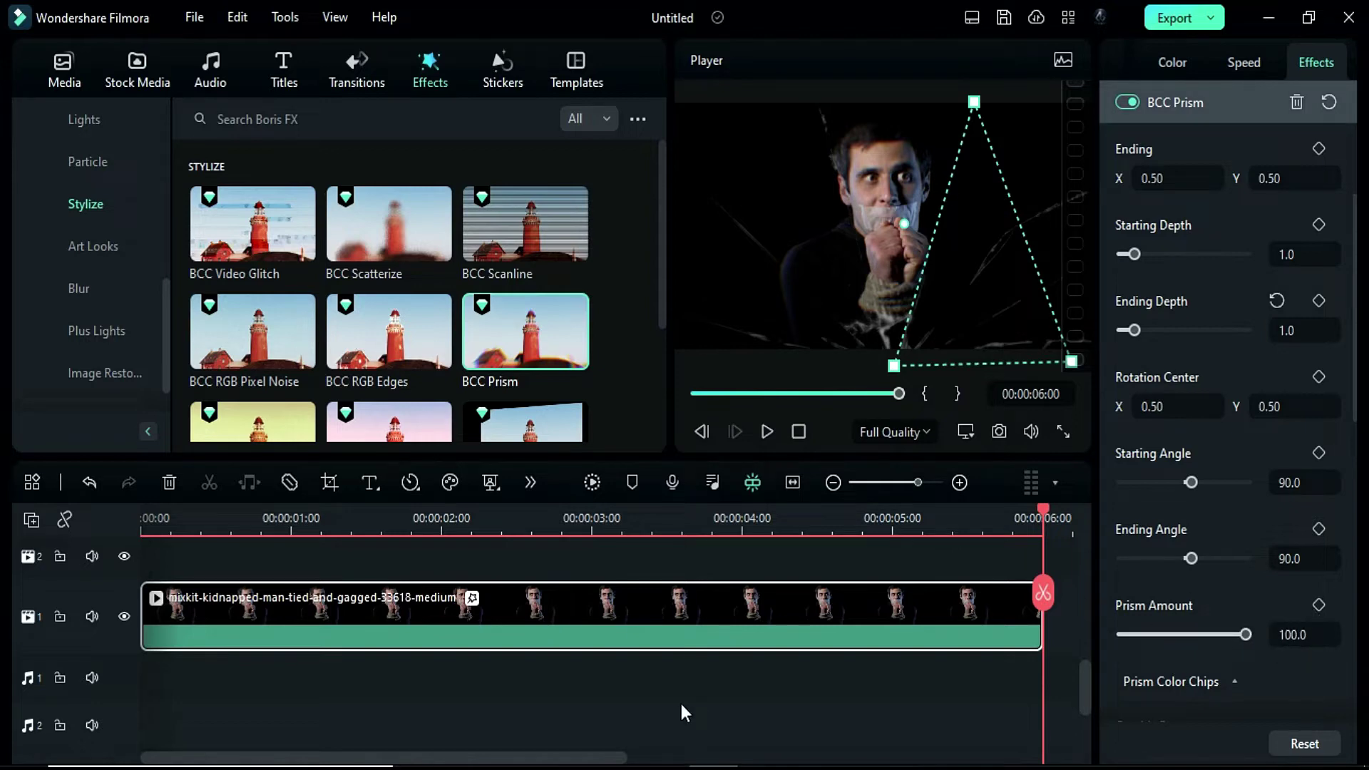
scroll(681, 704, "up", 1)
left_click(167, 509)
Paste a copy of the man clip on a new track and remove its inherited draw mask.
key("ctrl+v")
left_click(768, 579)
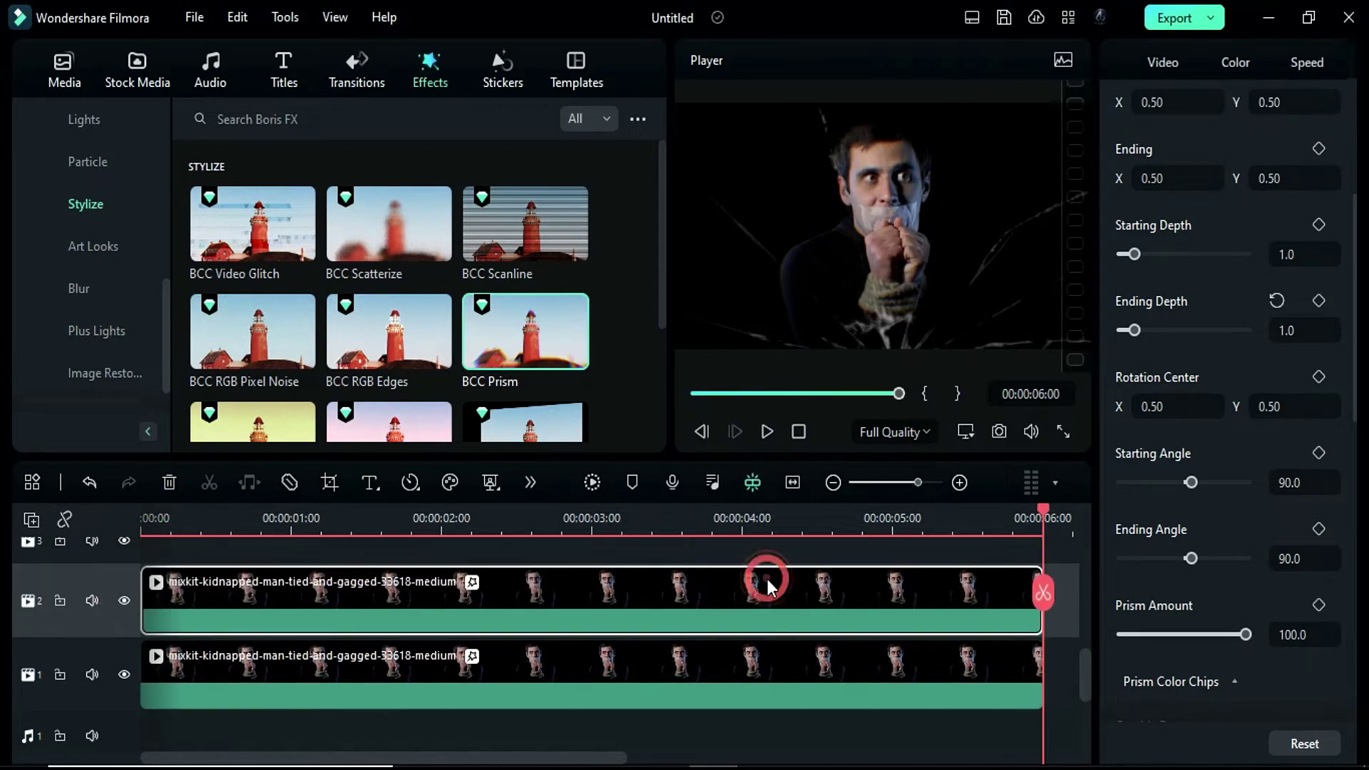
left_click(1112, 63)
left_click(1205, 102)
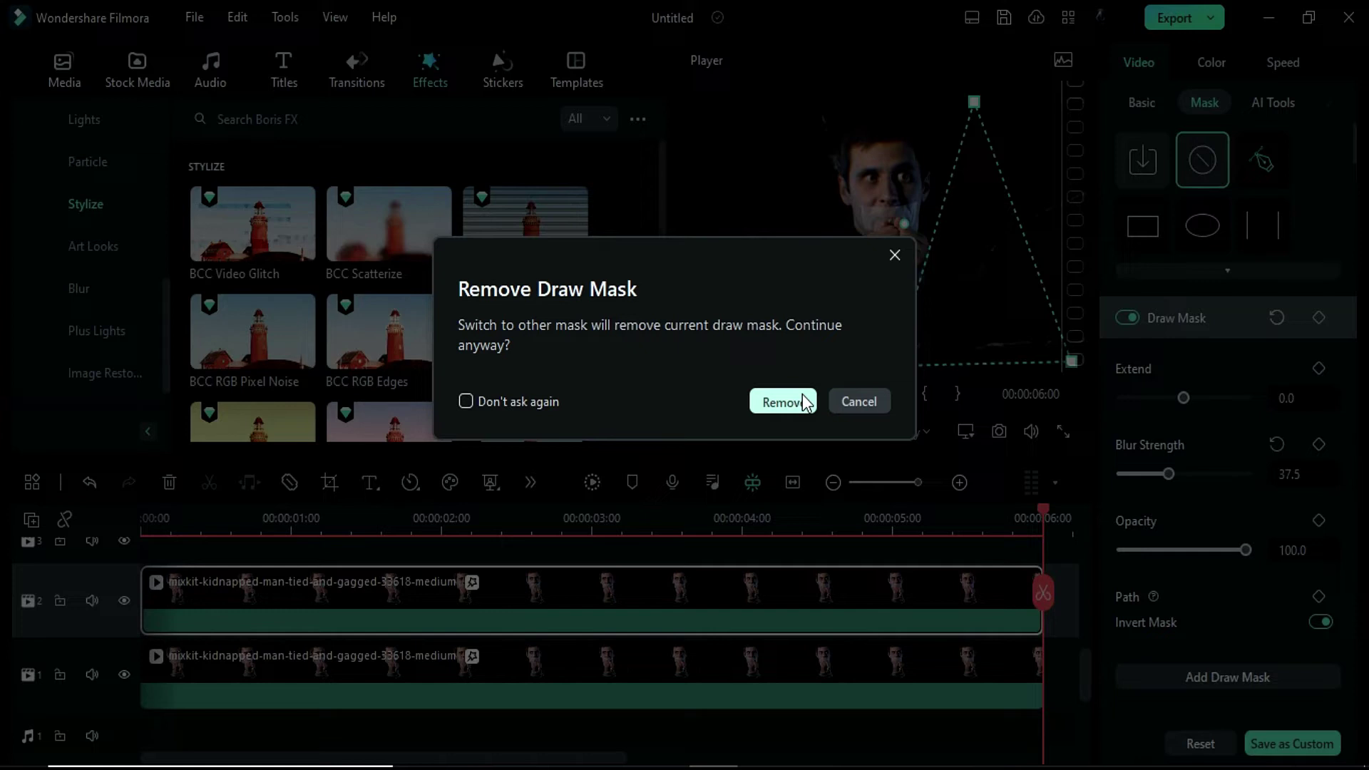
left_click(784, 400)
Move the copy to position X 96, Y -191.
left_click(1129, 104)
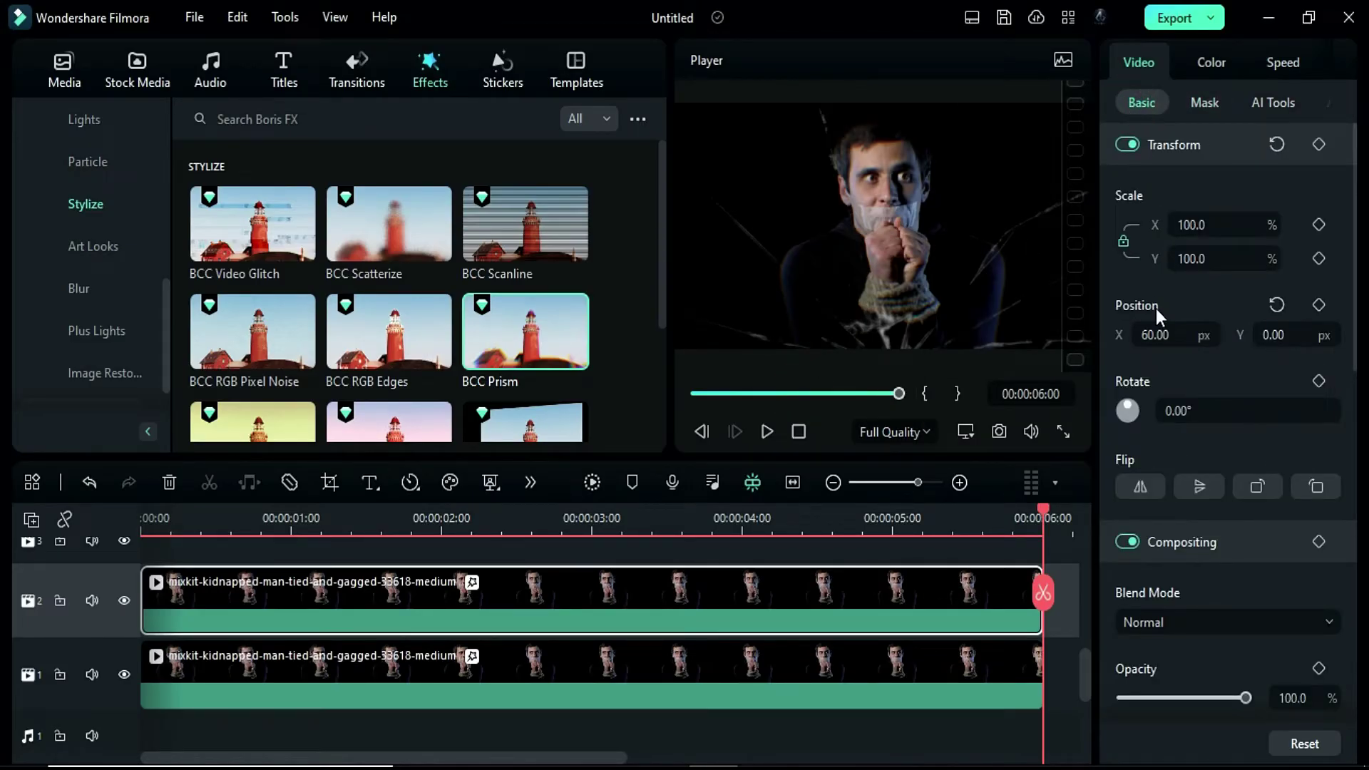
left_click(1155, 335)
type("96")
key("Tab")
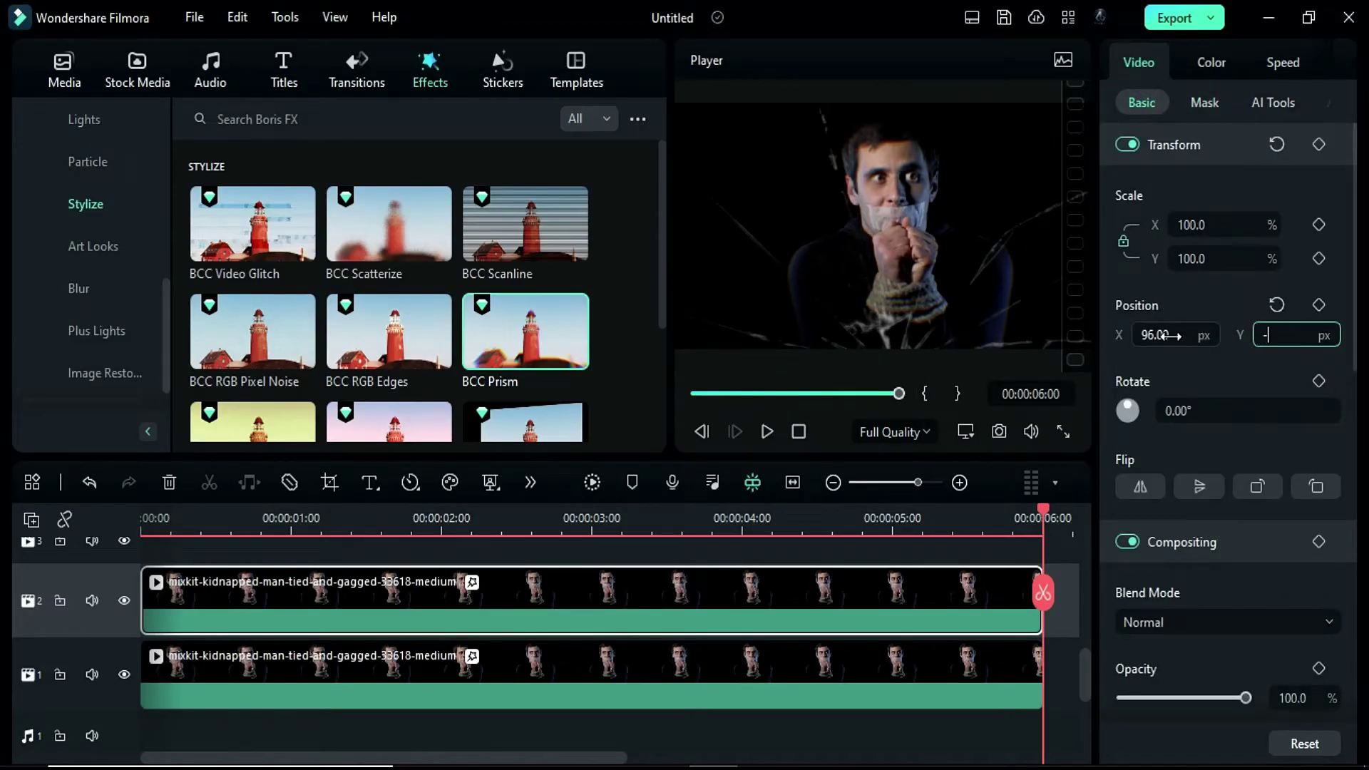
key("Return")
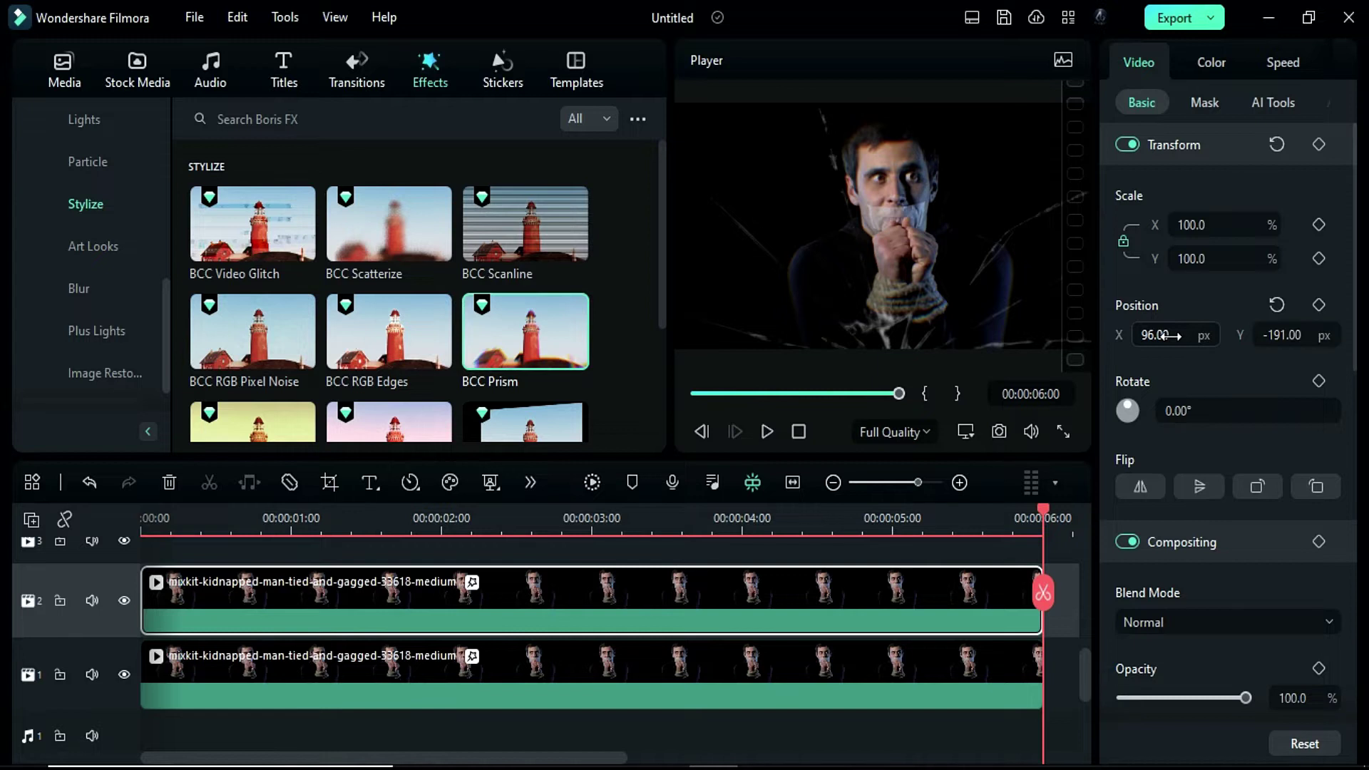
Draw a four-point shard mask on the copy with 36.6 edge blur.
left_click(1205, 103)
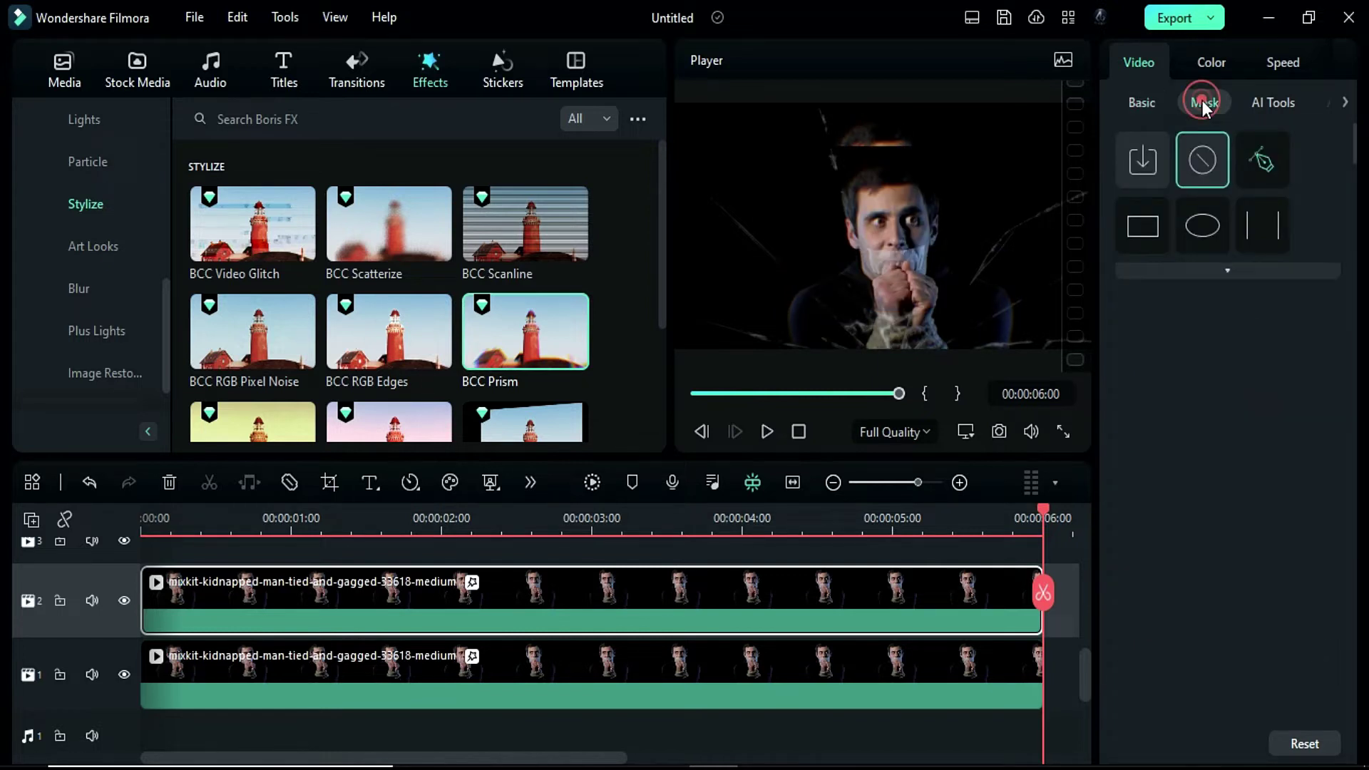
left_click(1246, 153)
left_click(911, 355)
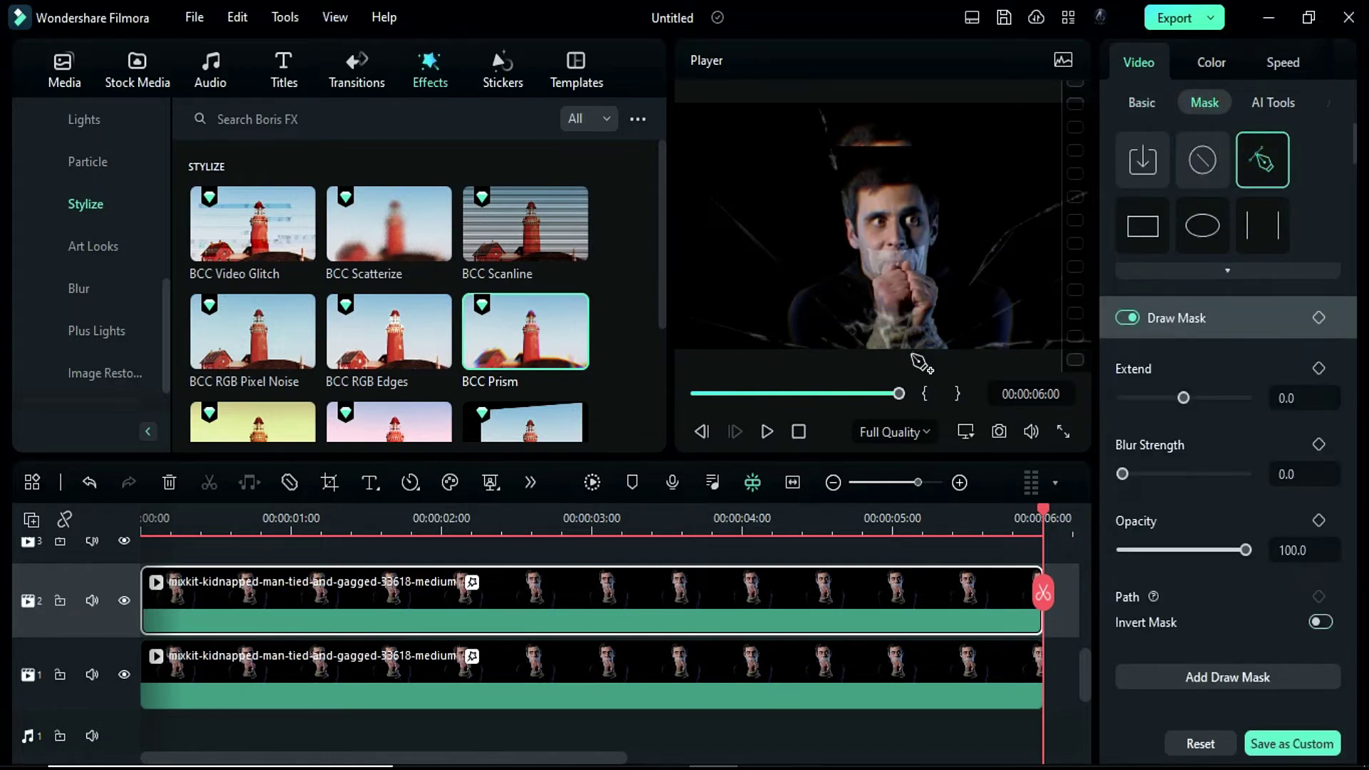
left_click(981, 278)
left_click(1049, 289)
left_click(1049, 368)
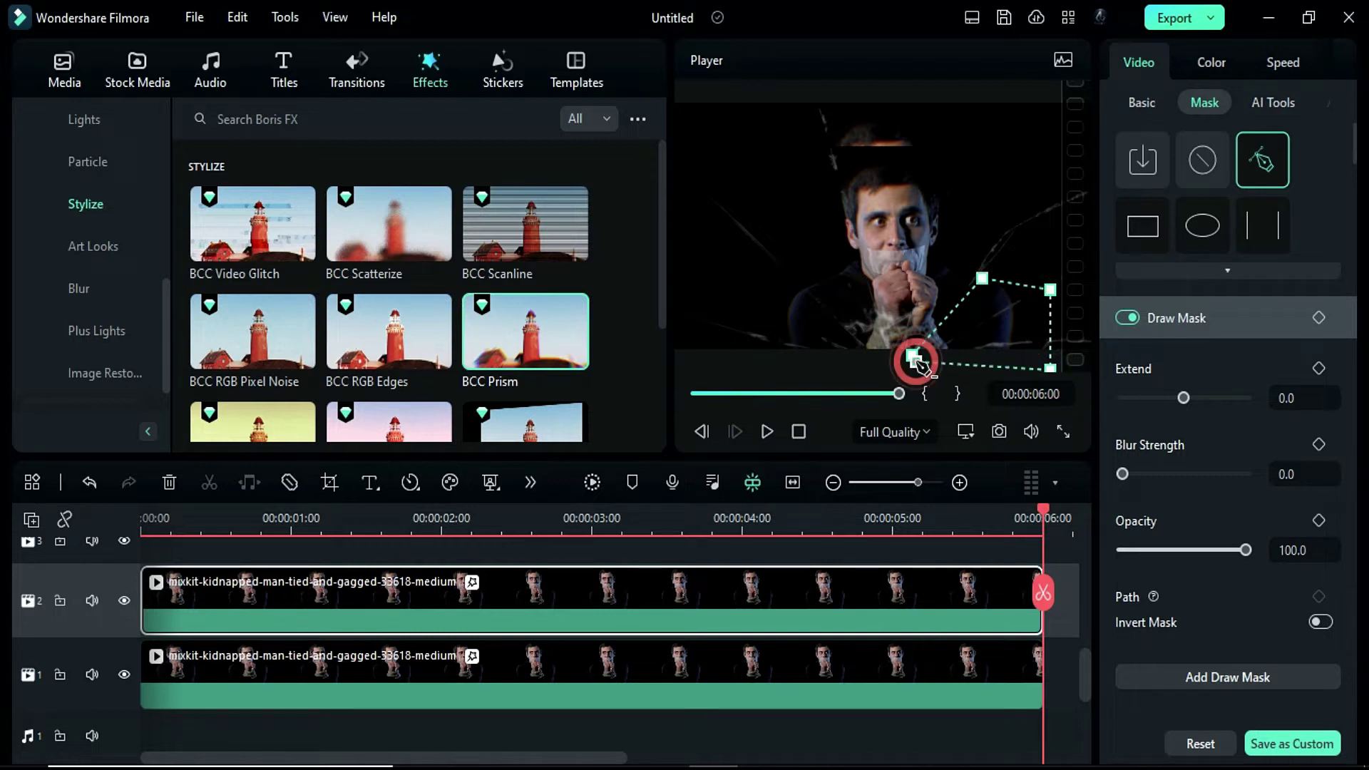
left_click(912, 356)
left_click_drag(1128, 473, 1168, 476)
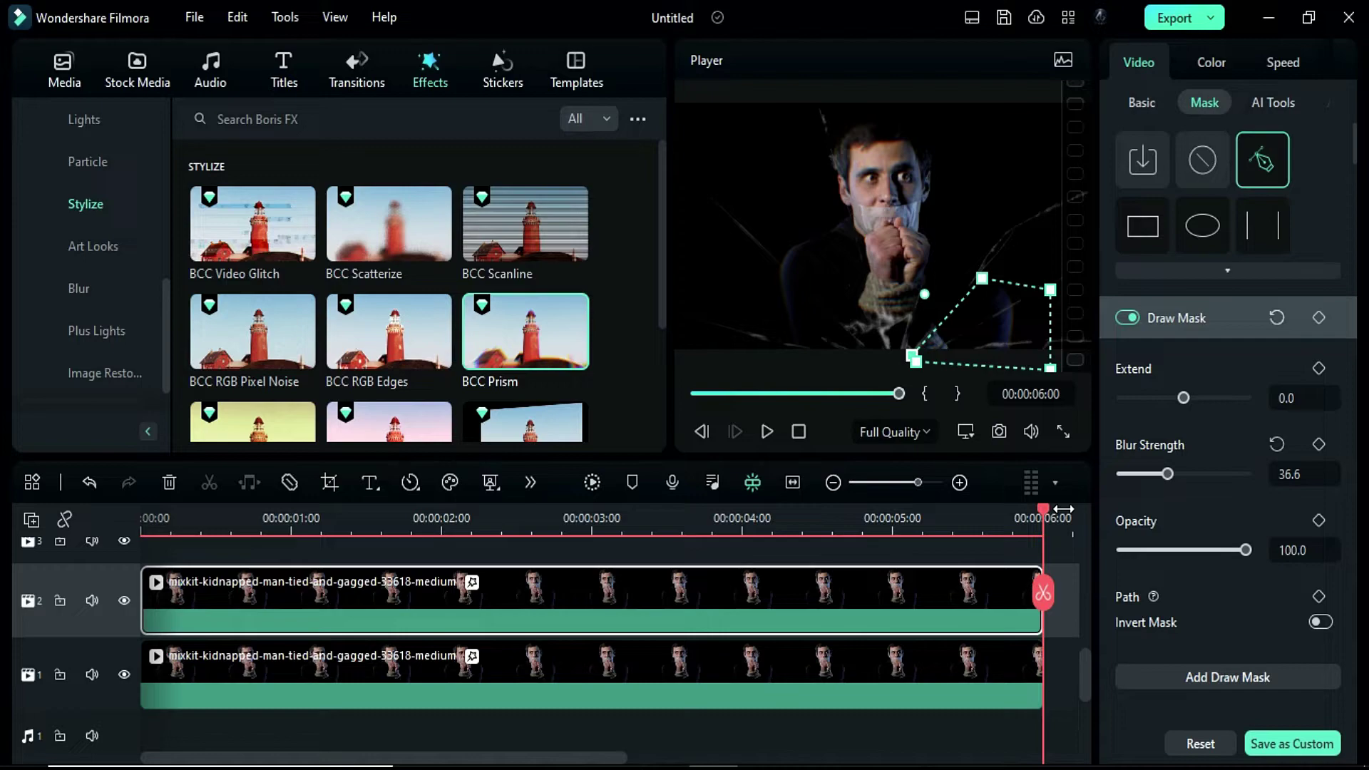
left_click_drag(388, 512, 114, 505)
Paste another man-clip copy on a new top track and remove its draw mask.
key("ctrl+v")
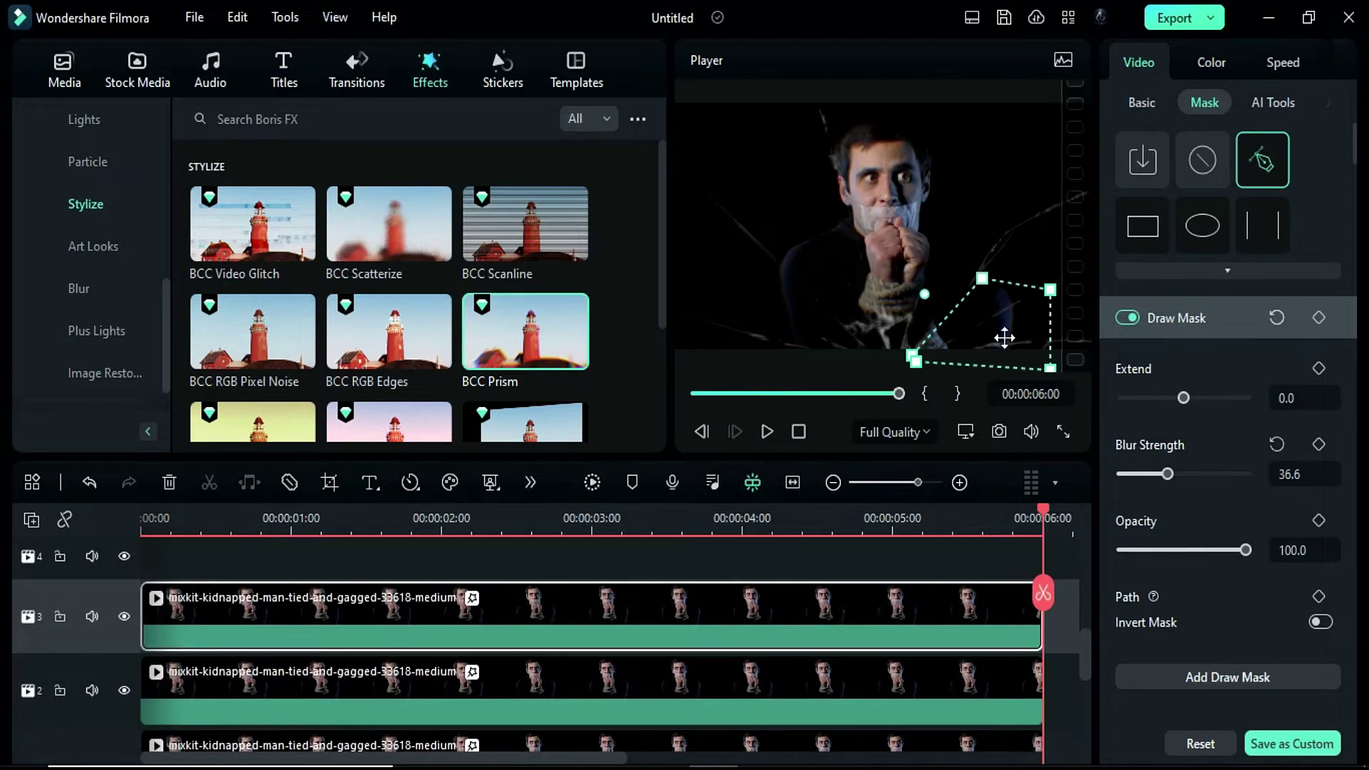
left_click(1202, 159)
left_click(800, 393)
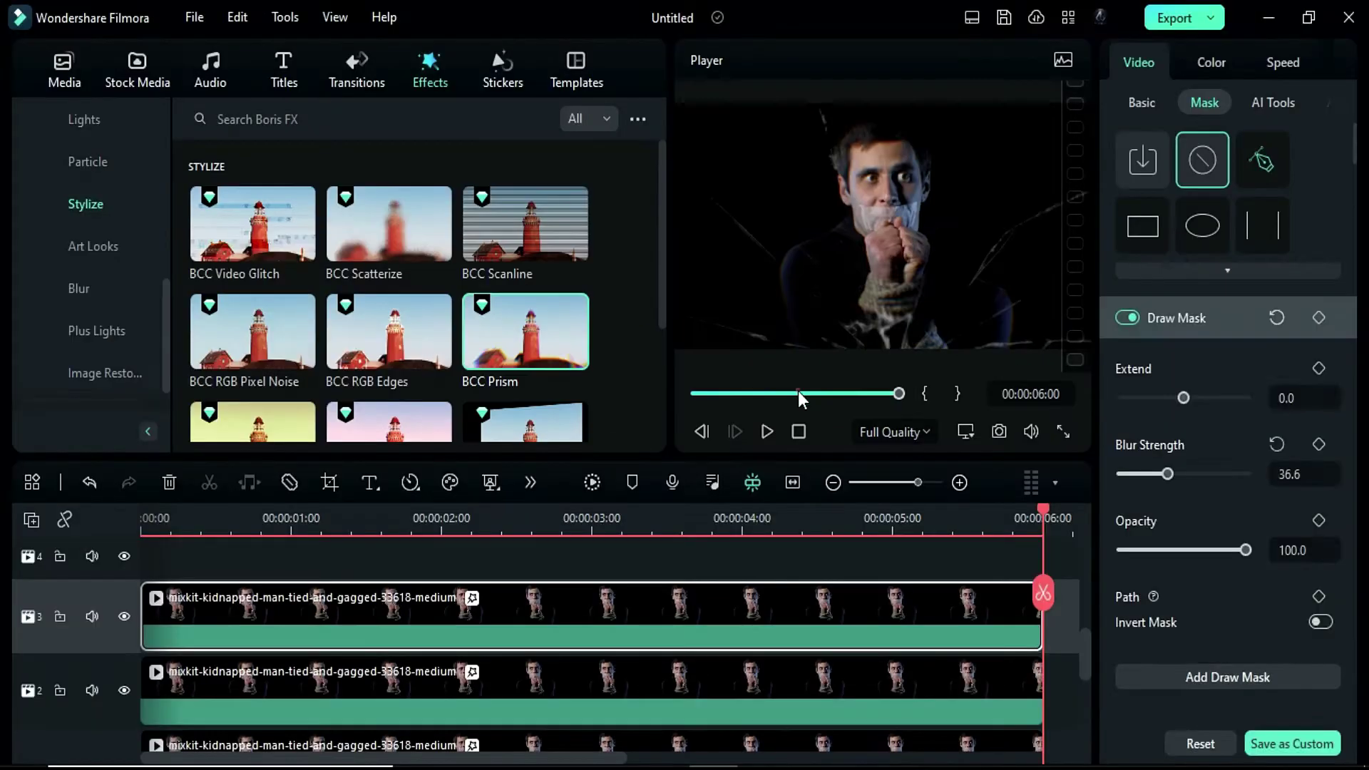
Position the new copy at X 451, Y -191.
left_click(1142, 102)
left_click(1176, 335)
key("Tab")
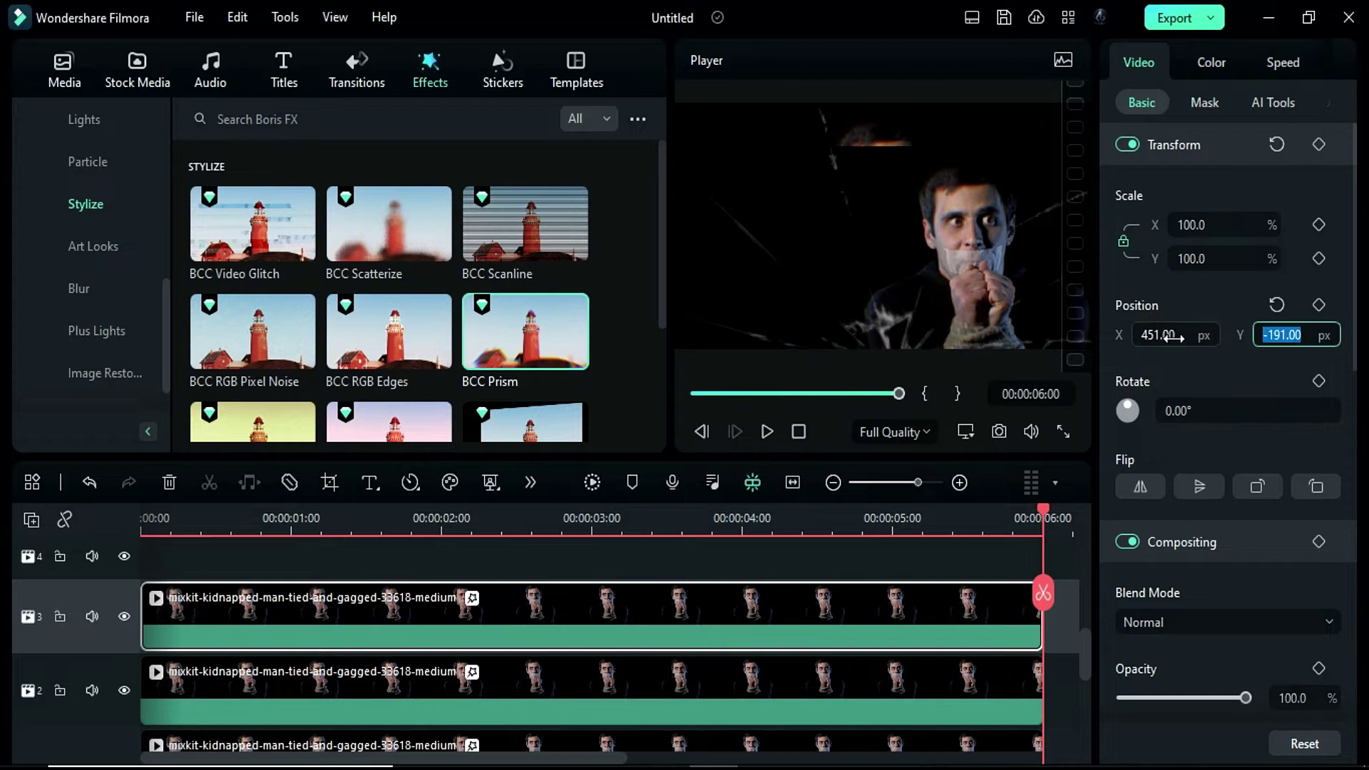
type("-8")
key("Return")
Draw a tall shard mask on the right side of the frame and soften its edge blur.
left_click(1205, 102)
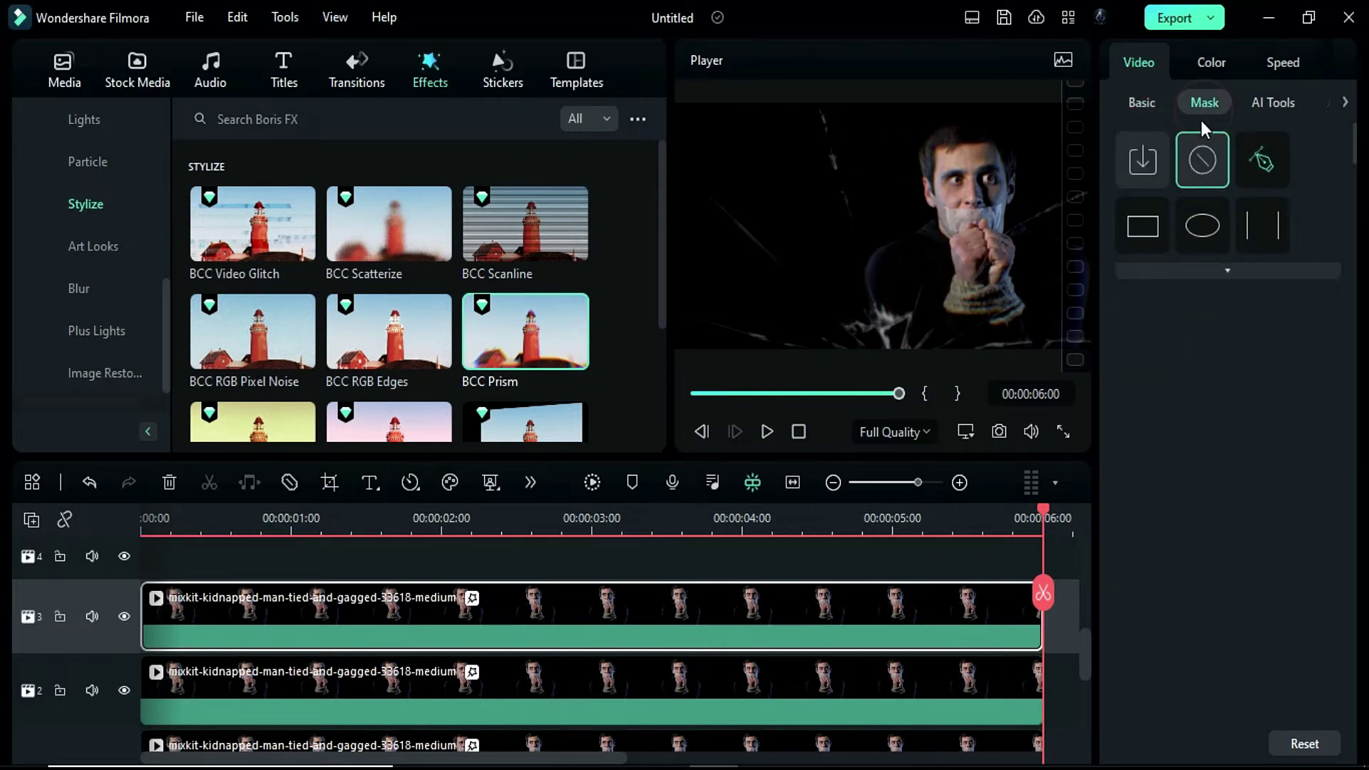
left_click(1262, 160)
left_click(979, 92)
left_click(897, 365)
left_click(922, 365)
left_click(1005, 235)
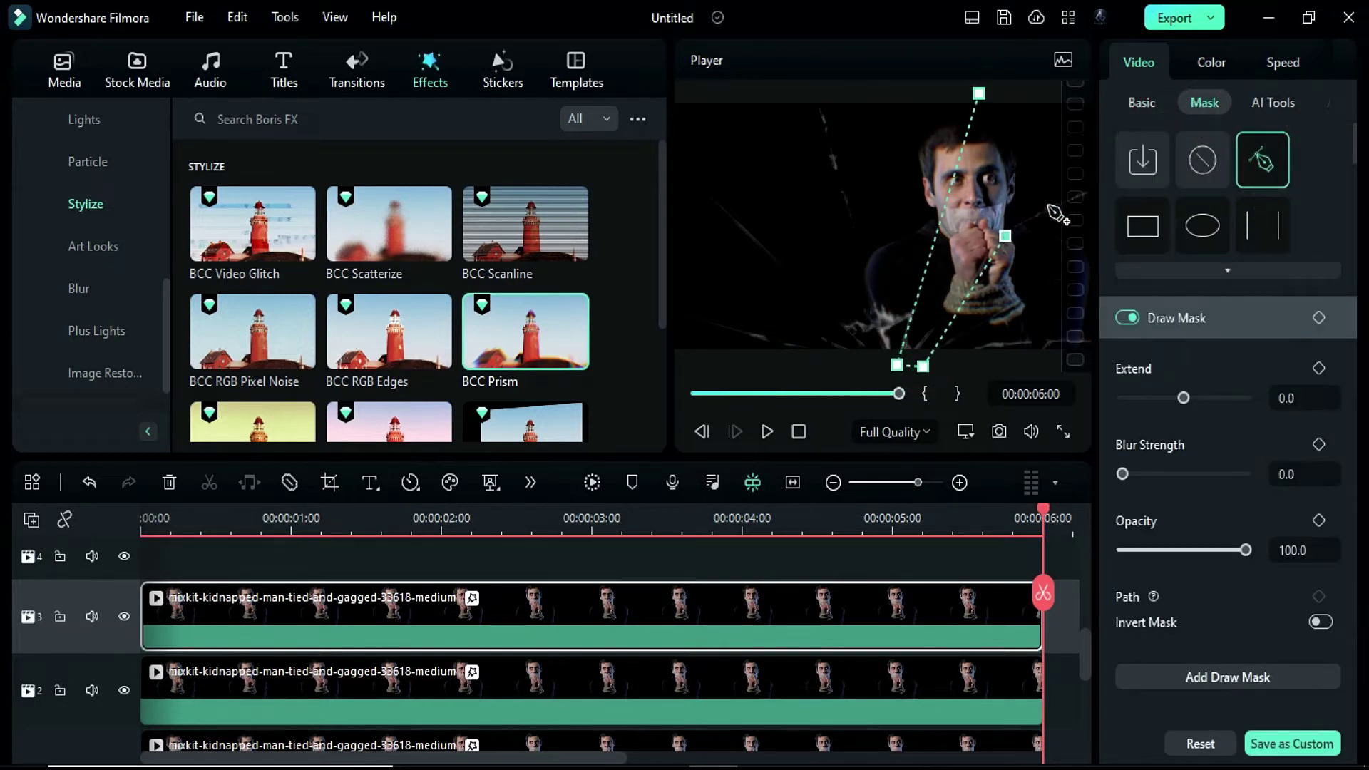
left_click(1079, 200)
left_click(1053, 86)
left_click(979, 93)
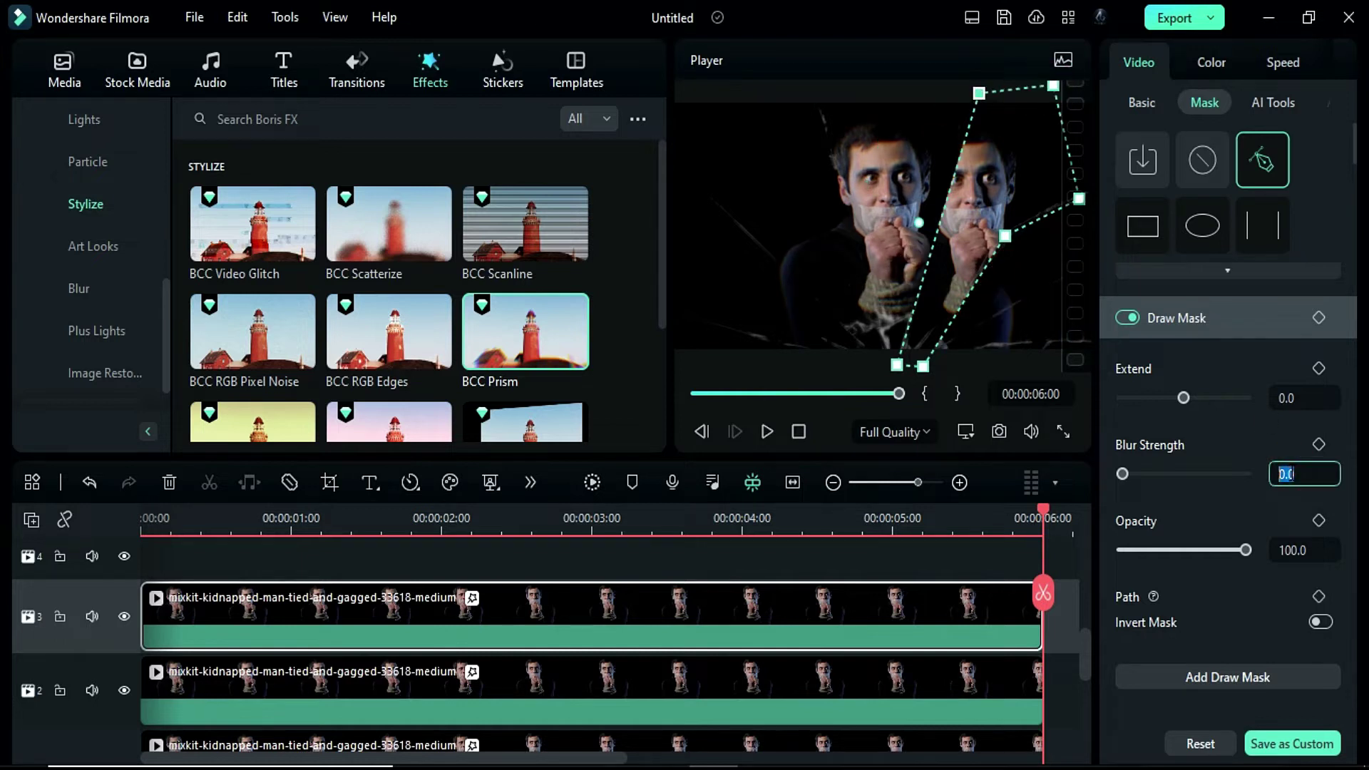
left_click_drag(1288, 471, 1188, 475)
Set Highlight -73.4, Shadow -59.4, White -40.6 and Black -23.4 on the track 3 clip.
left_click(1214, 65)
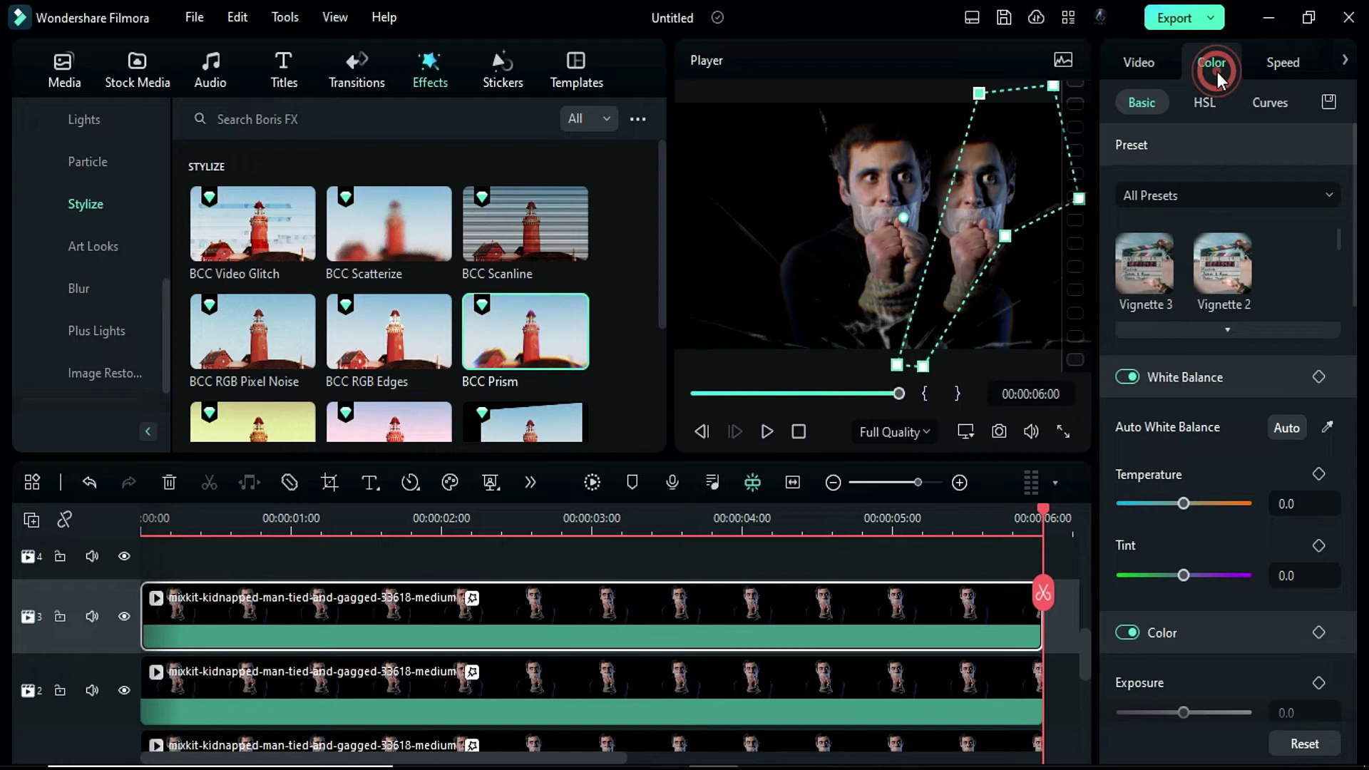
scroll(1238, 627, "down", 6)
left_click(1283, 635)
scroll(1247, 658, "down", 2)
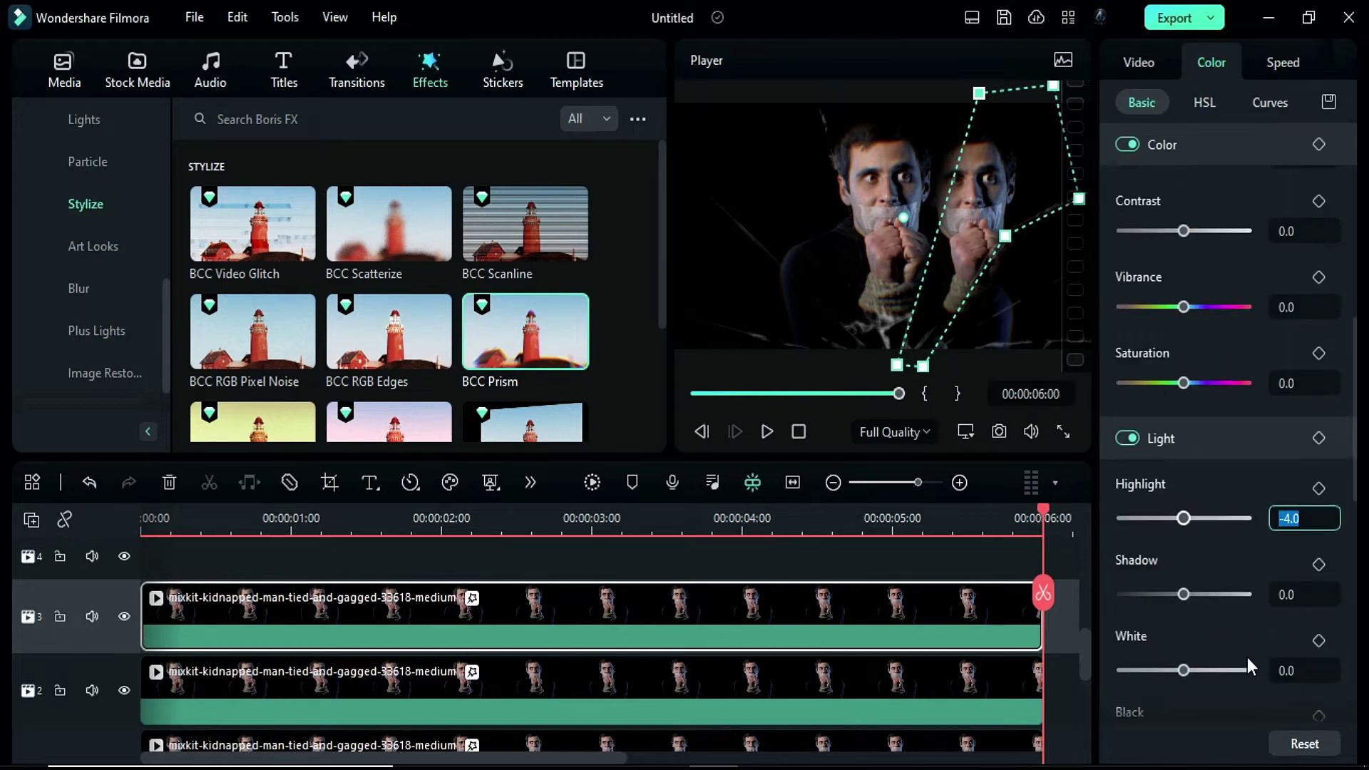
scroll(1247, 658, "down", 2)
type("-73.4")
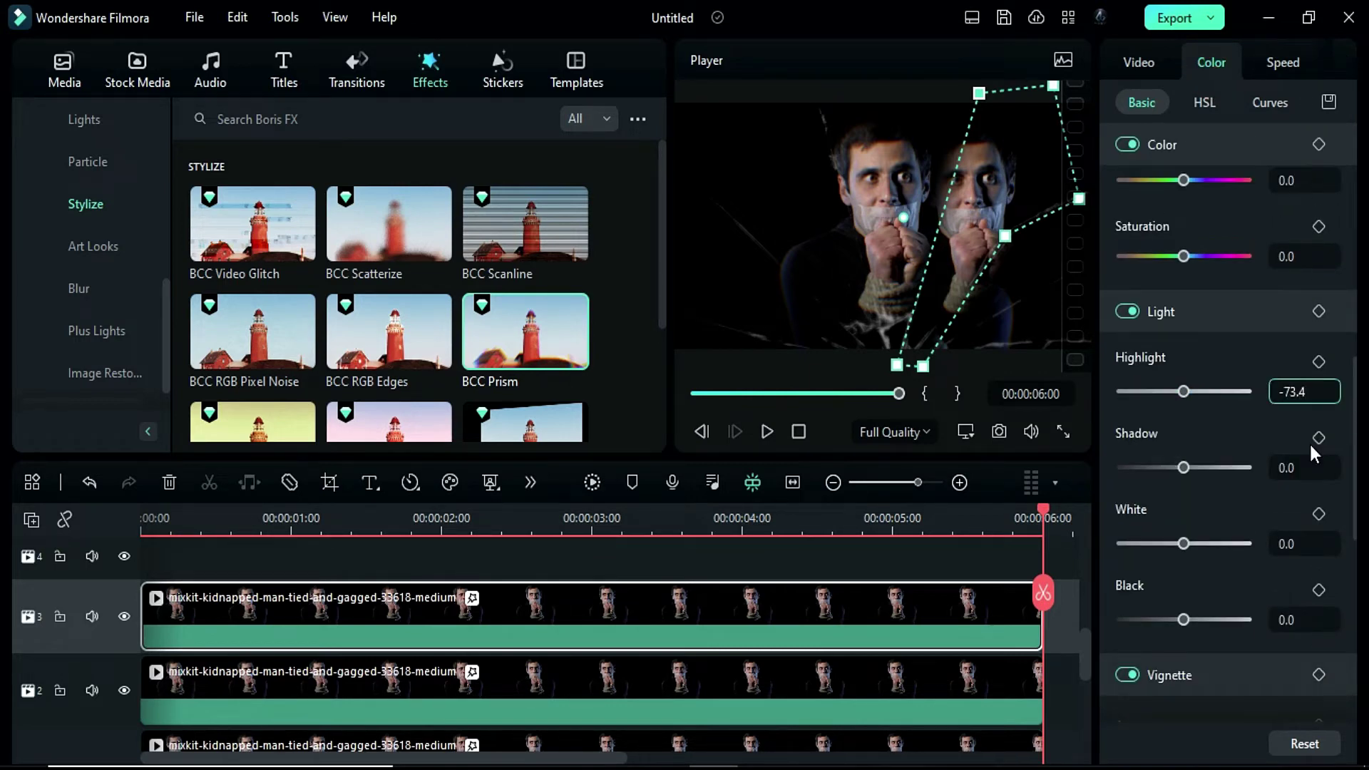
key("Tab")
type("-59")
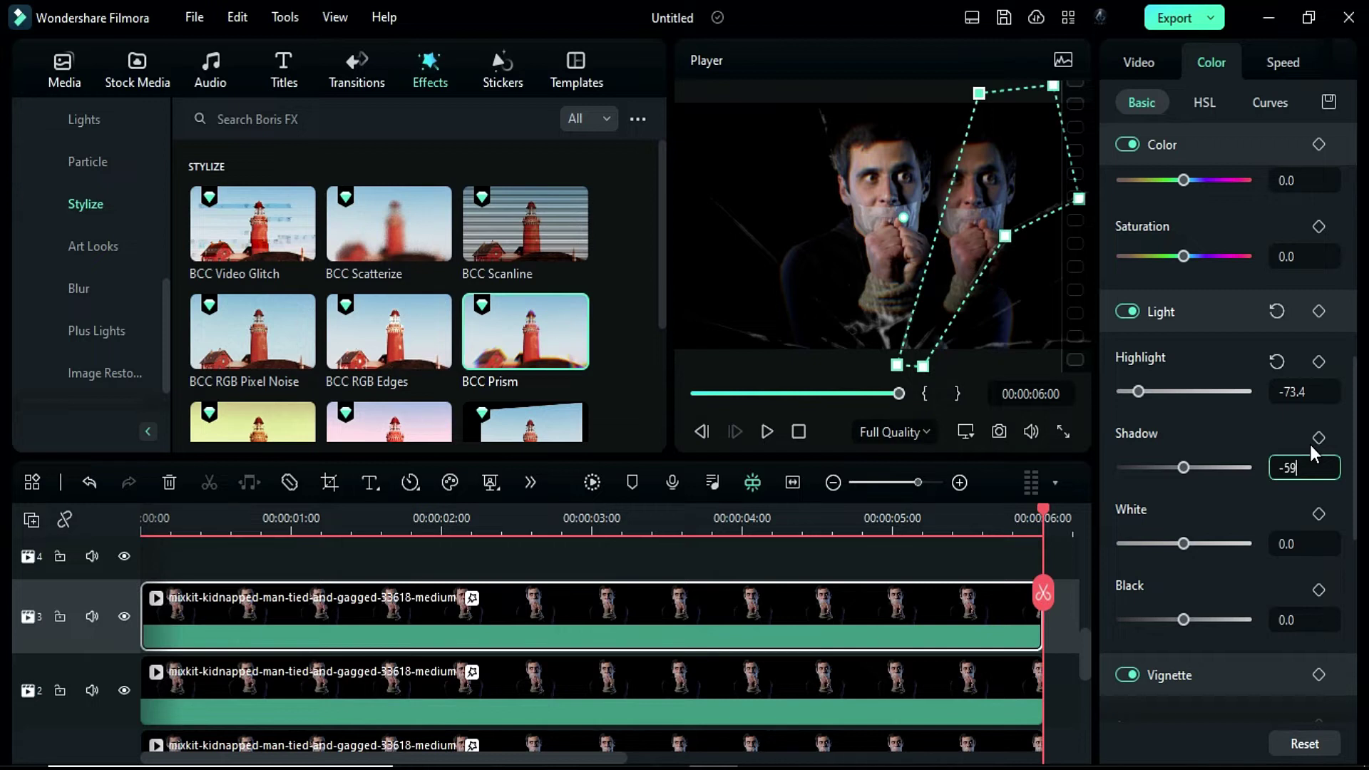
type(".4")
key("Tab")
type("-")
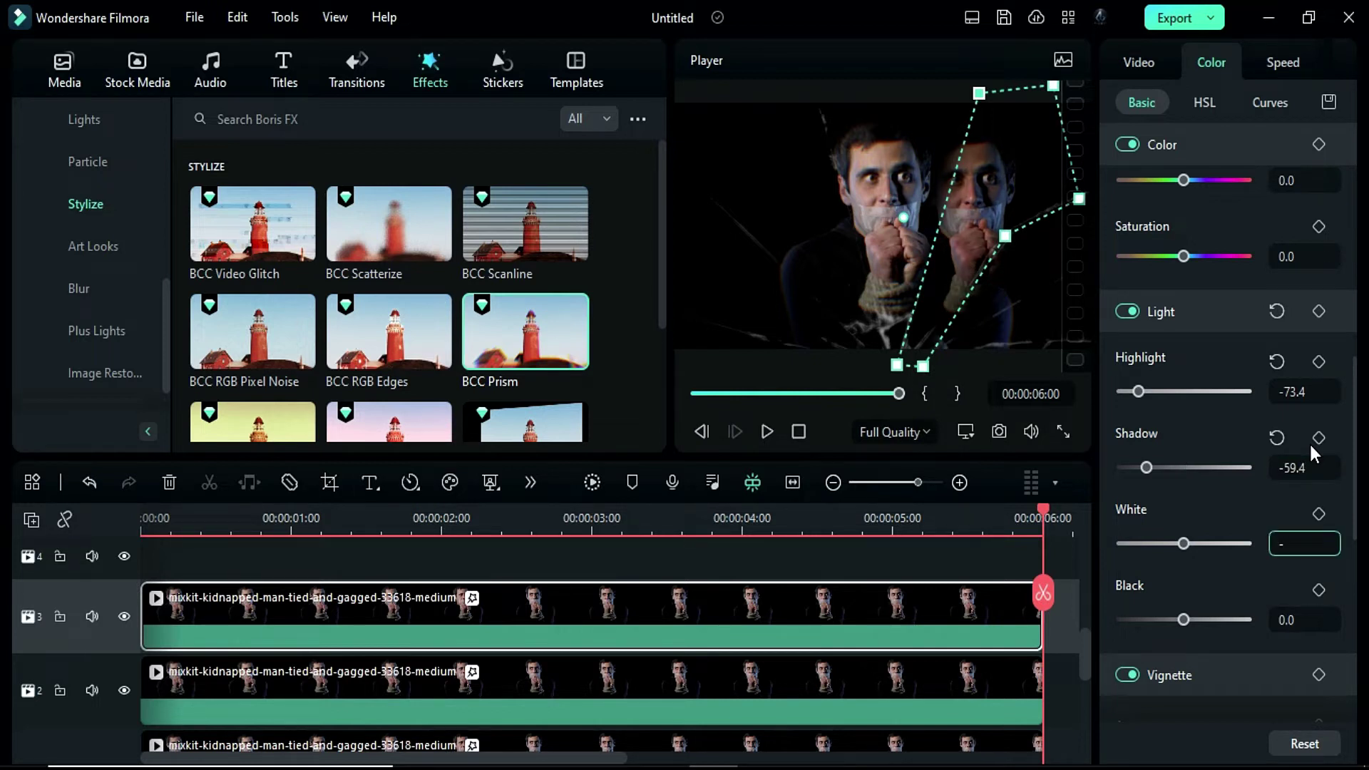
type("40.6")
key("Tab")
type("-23.")
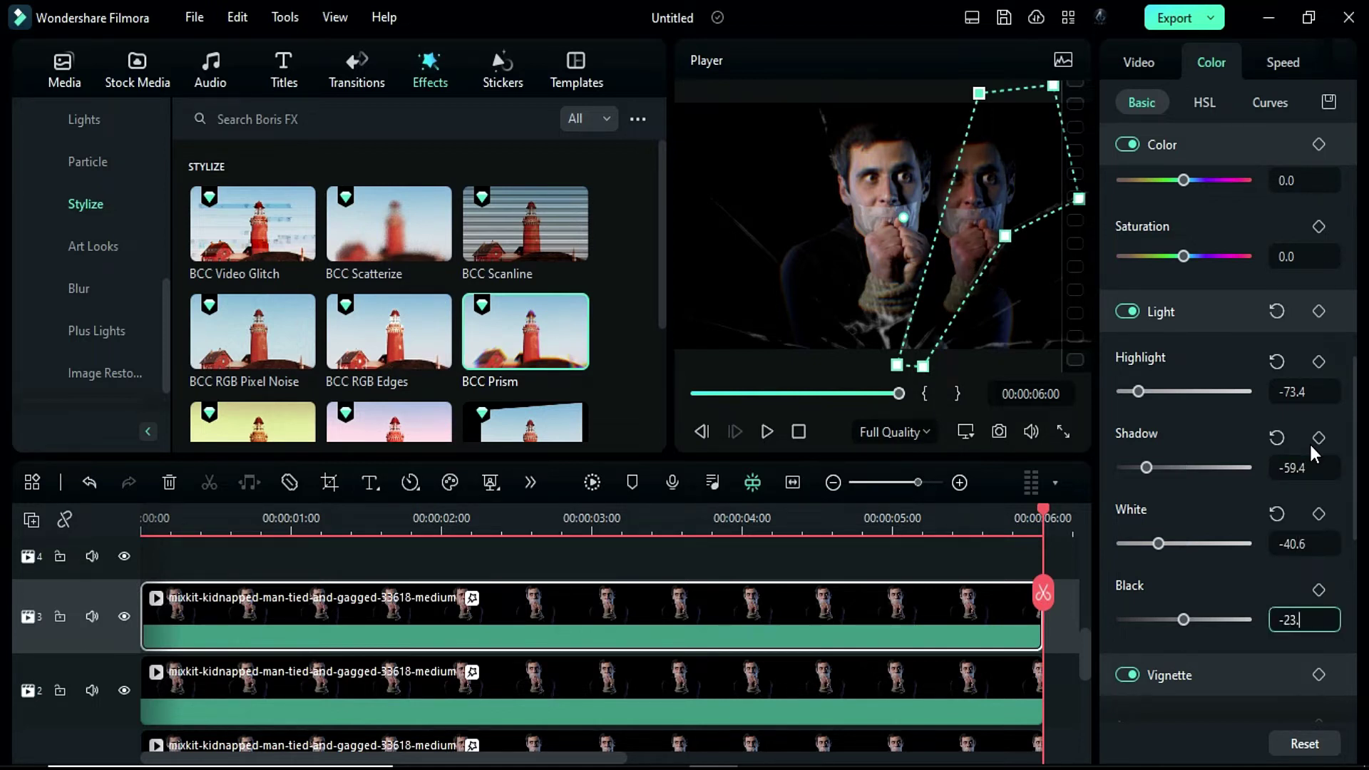
type("4")
key("Return")
Add a point to the green color curve and bend it upward.
left_click(1272, 106)
left_click(1207, 449)
left_click(1262, 333)
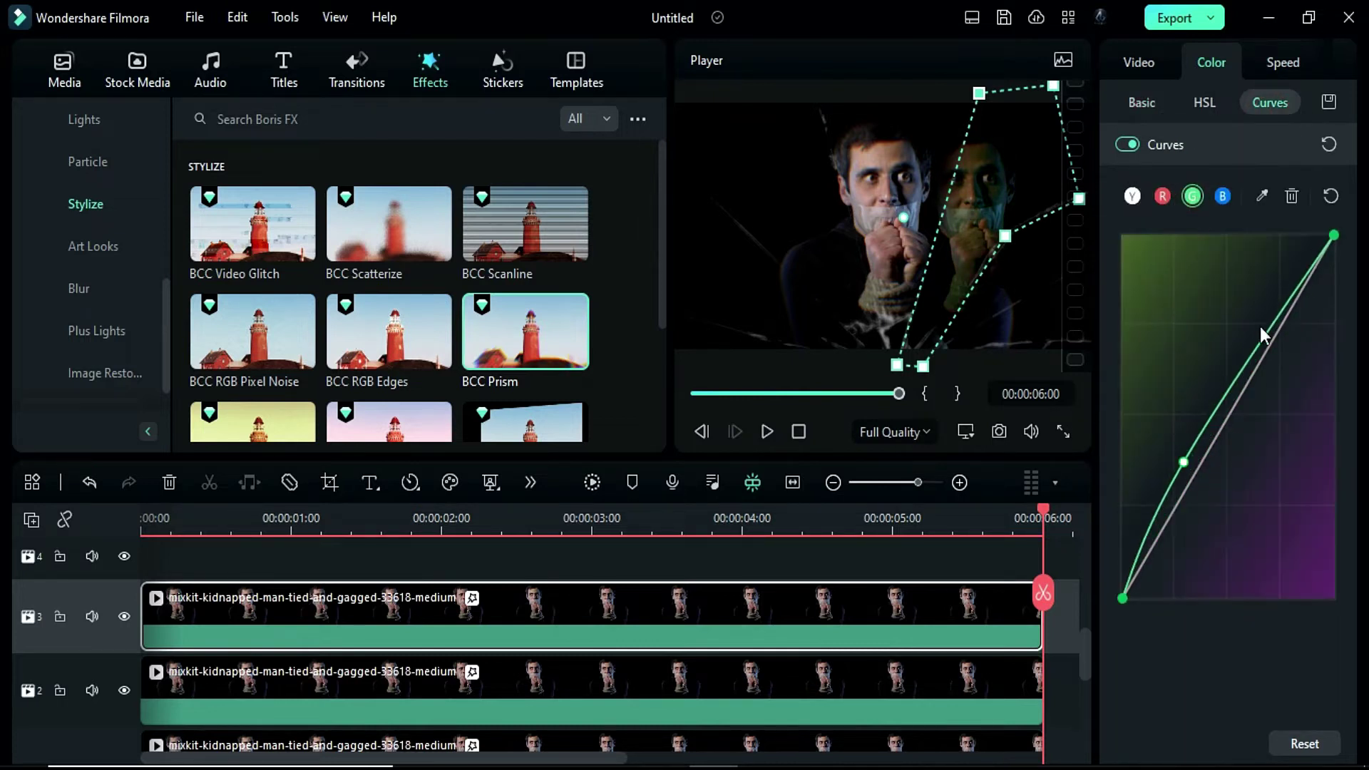
left_click(1142, 102)
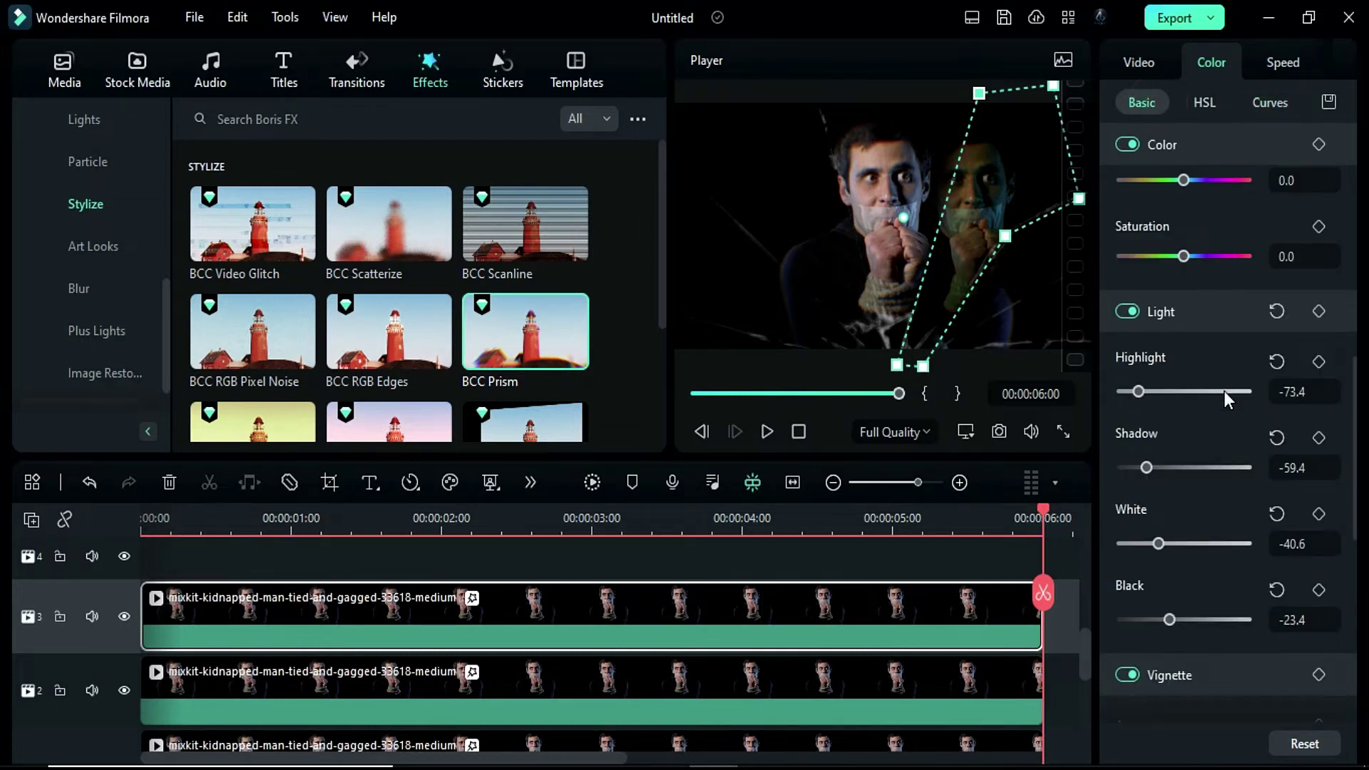
Lower contrast to -2.4 and brightness to -15.7.
scroll(1220, 413, "up", 3)
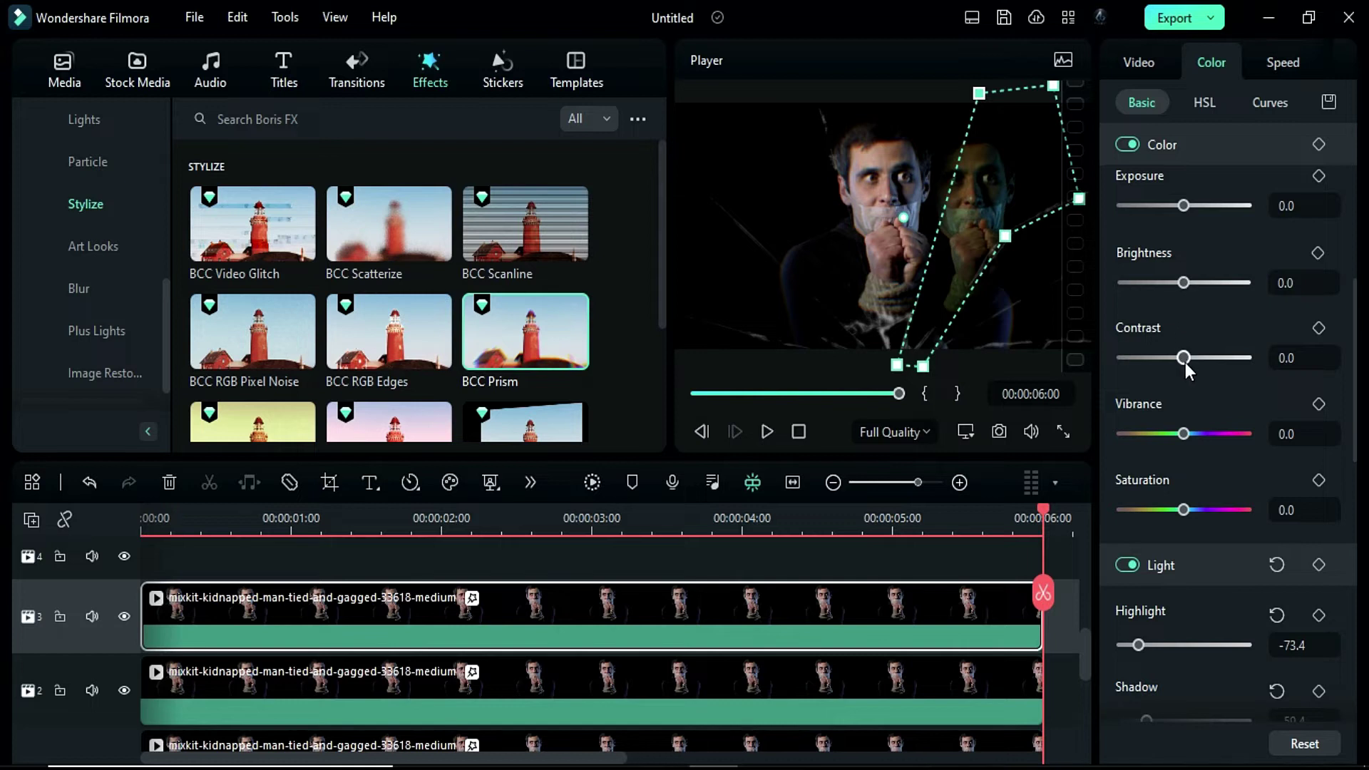
mouse_move(1185, 362)
left_mouse_down()
mouse_move(1163, 363)
mouse_move(1183, 362)
left_mouse_up()
left_click_drag(1180, 285, 1175, 285)
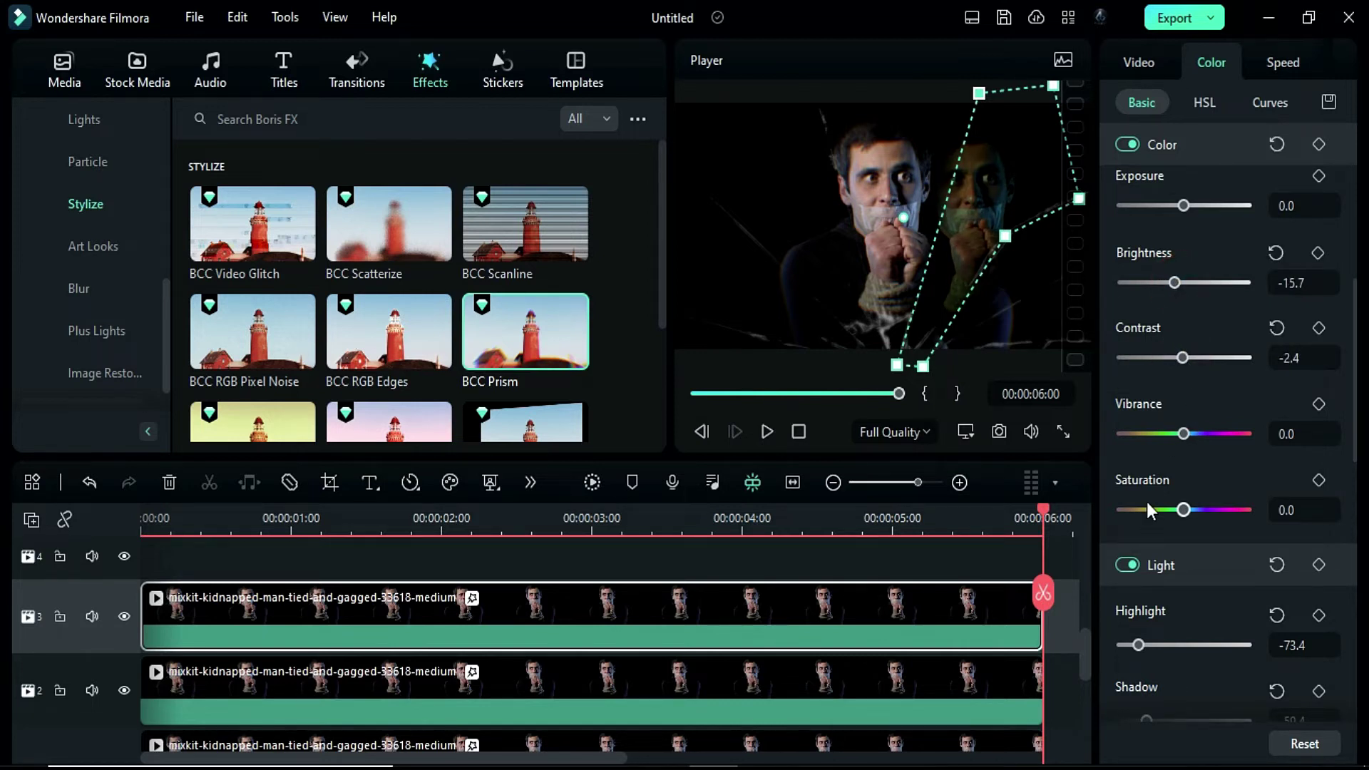
Extend the track 3 clip, delete its first part, and move the remainder to the timeline start.
left_click_drag(527, 757, 617, 757)
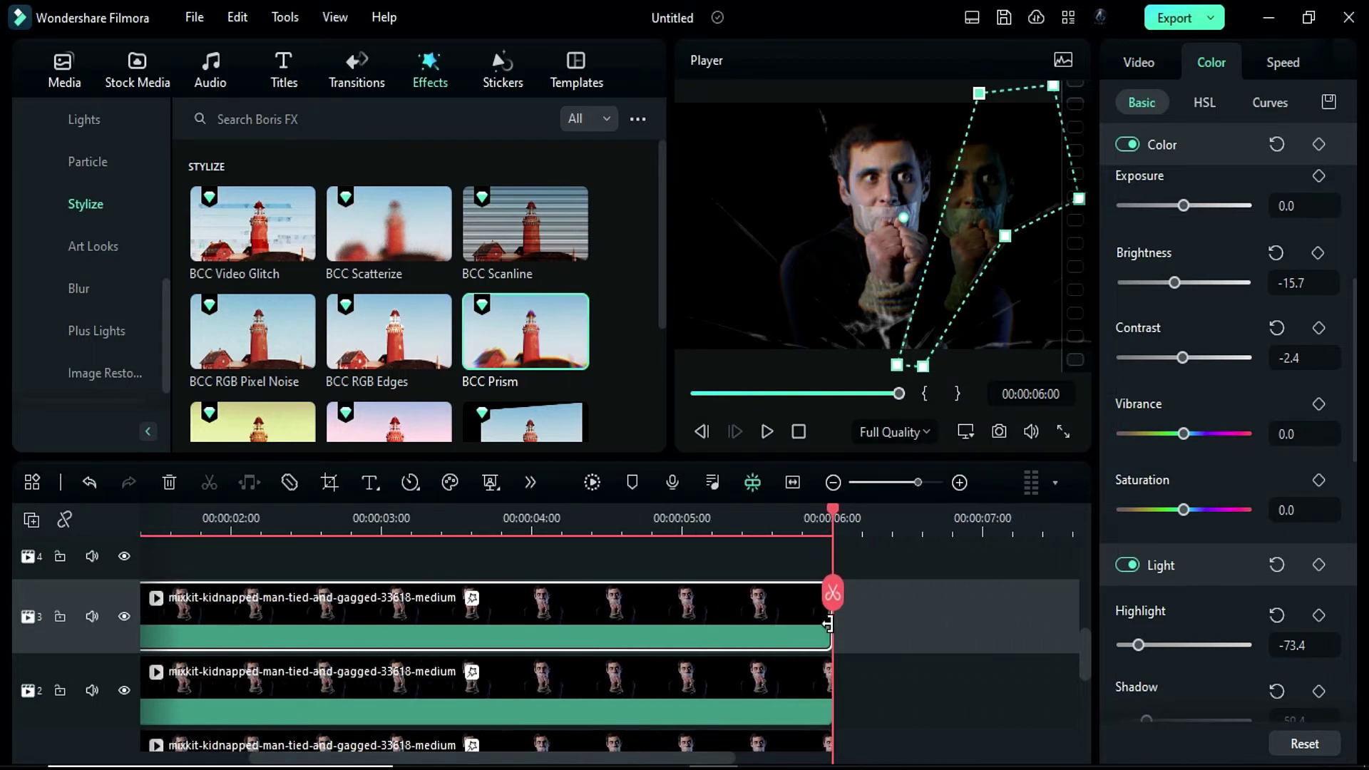
left_click_drag(828, 624, 1031, 602)
left_click_drag(697, 757, 399, 758)
left_click(514, 623)
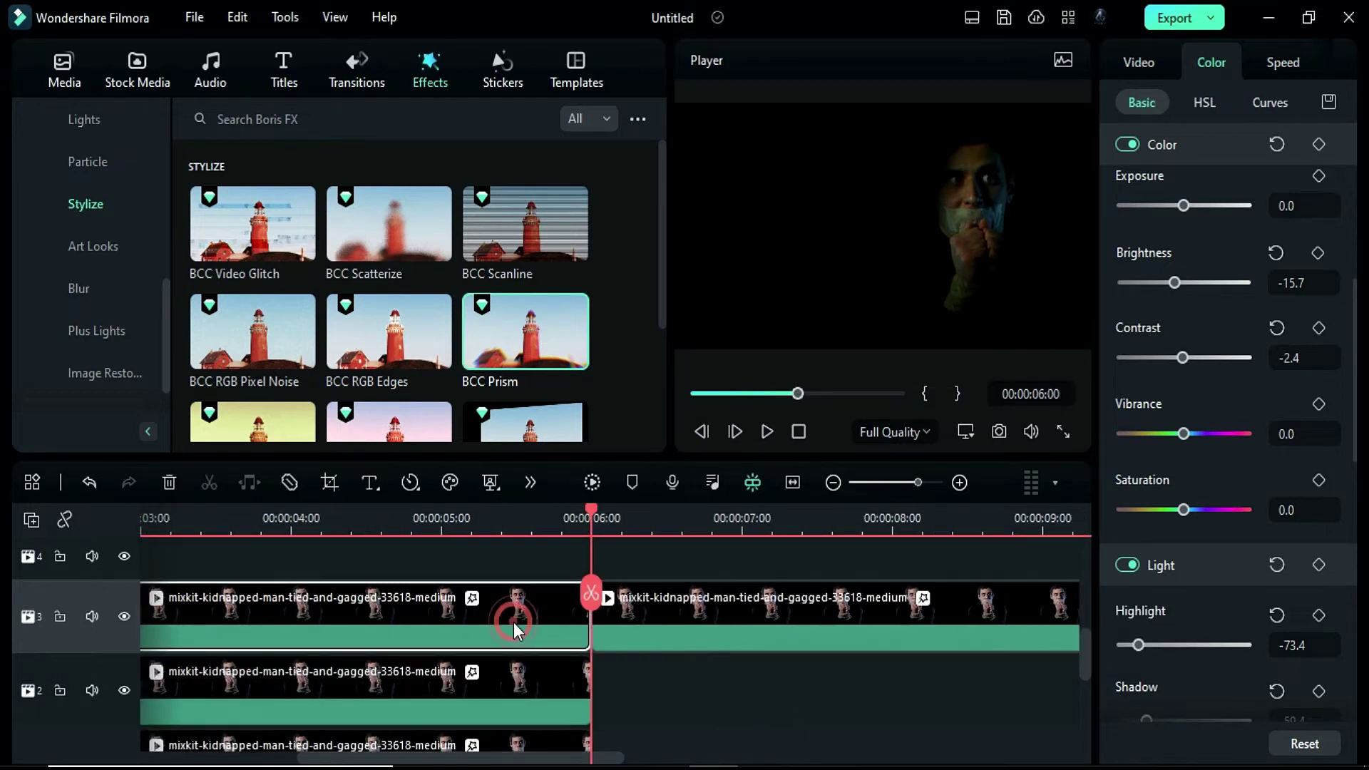
key("Delete")
left_click_drag(644, 617, 39, 647)
Paste a copy of the repositioned man clip onto track 4.
left_click(241, 687)
scroll(115, 633, "up", 3)
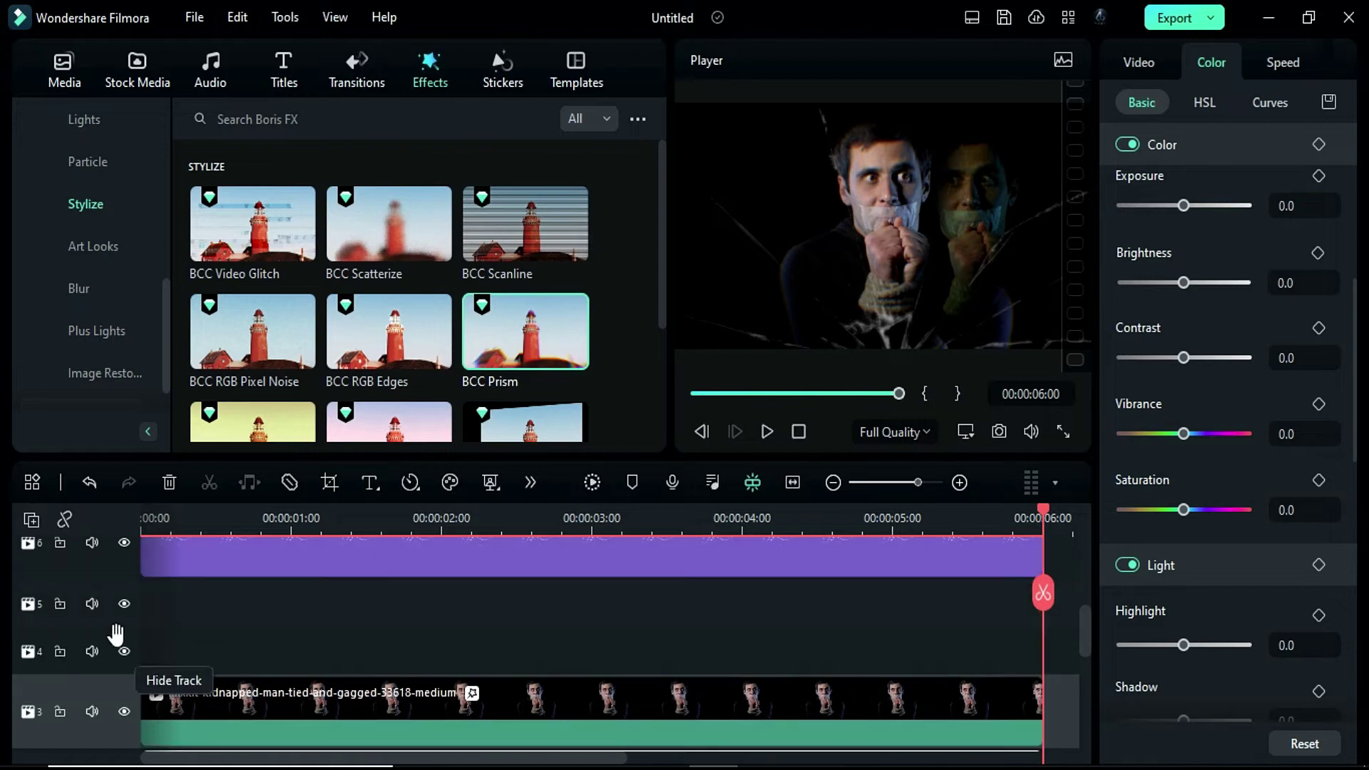
left_click(197, 518)
key("ctrl+v")
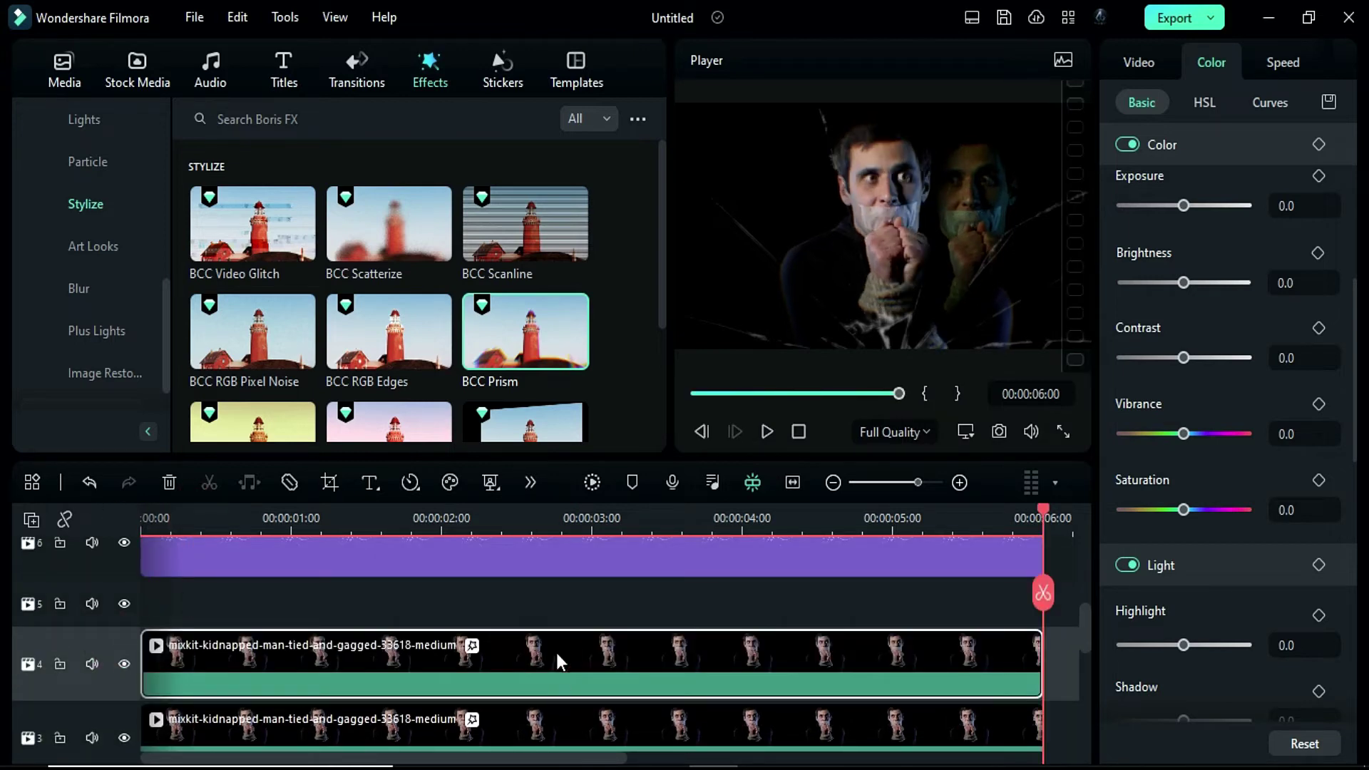
Remove the copied drawn mask and move the track 4 clip to position -123, -145.
left_click(1139, 62)
left_click(1205, 102)
left_click(1215, 155)
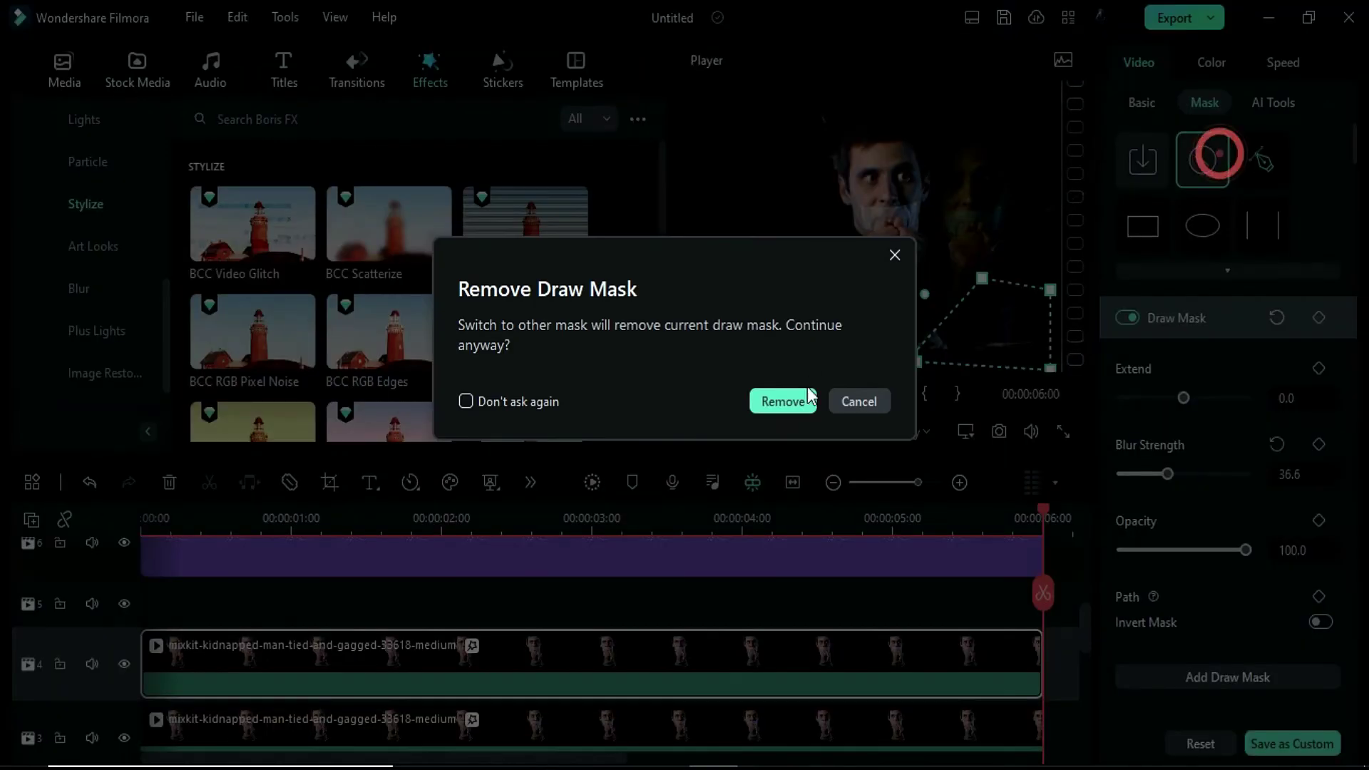
left_click(783, 400)
left_click(1140, 102)
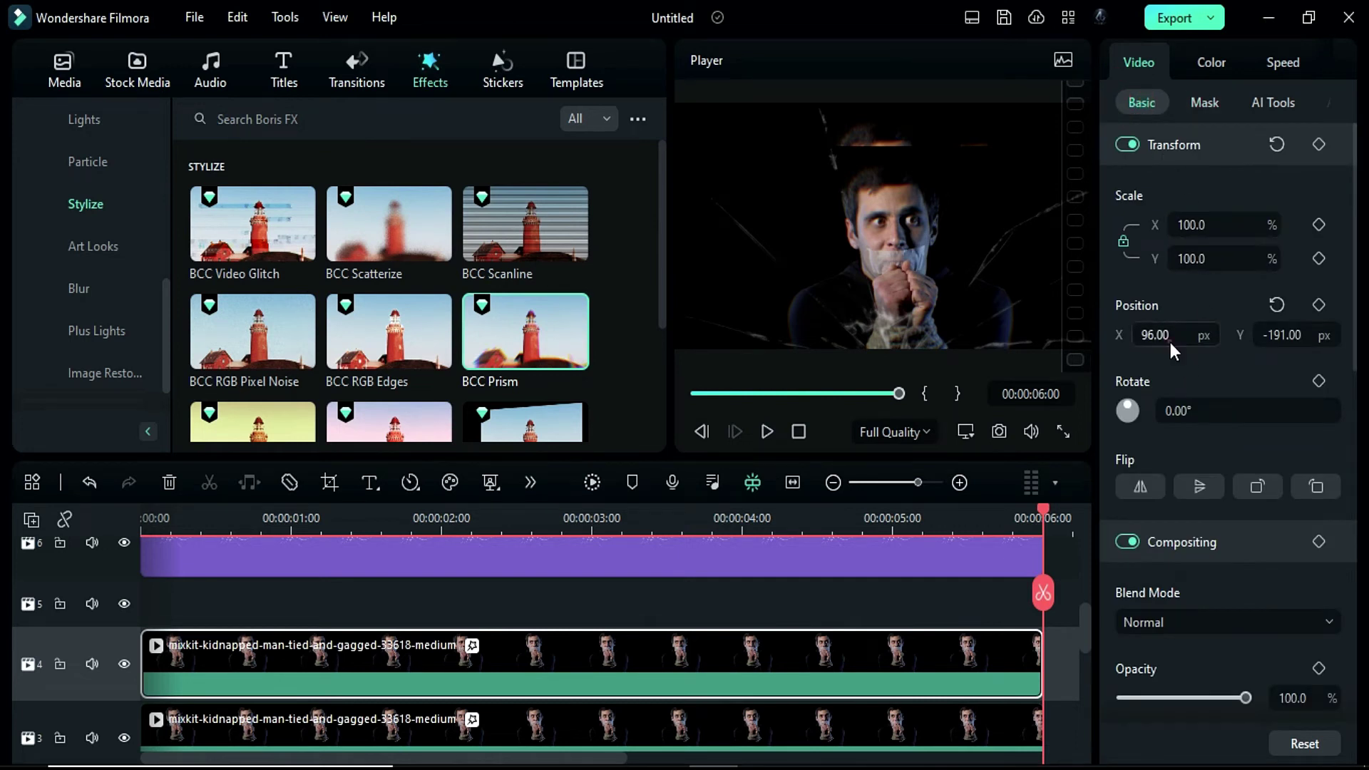
left_click(1170, 341)
key("Tab")
type("1")
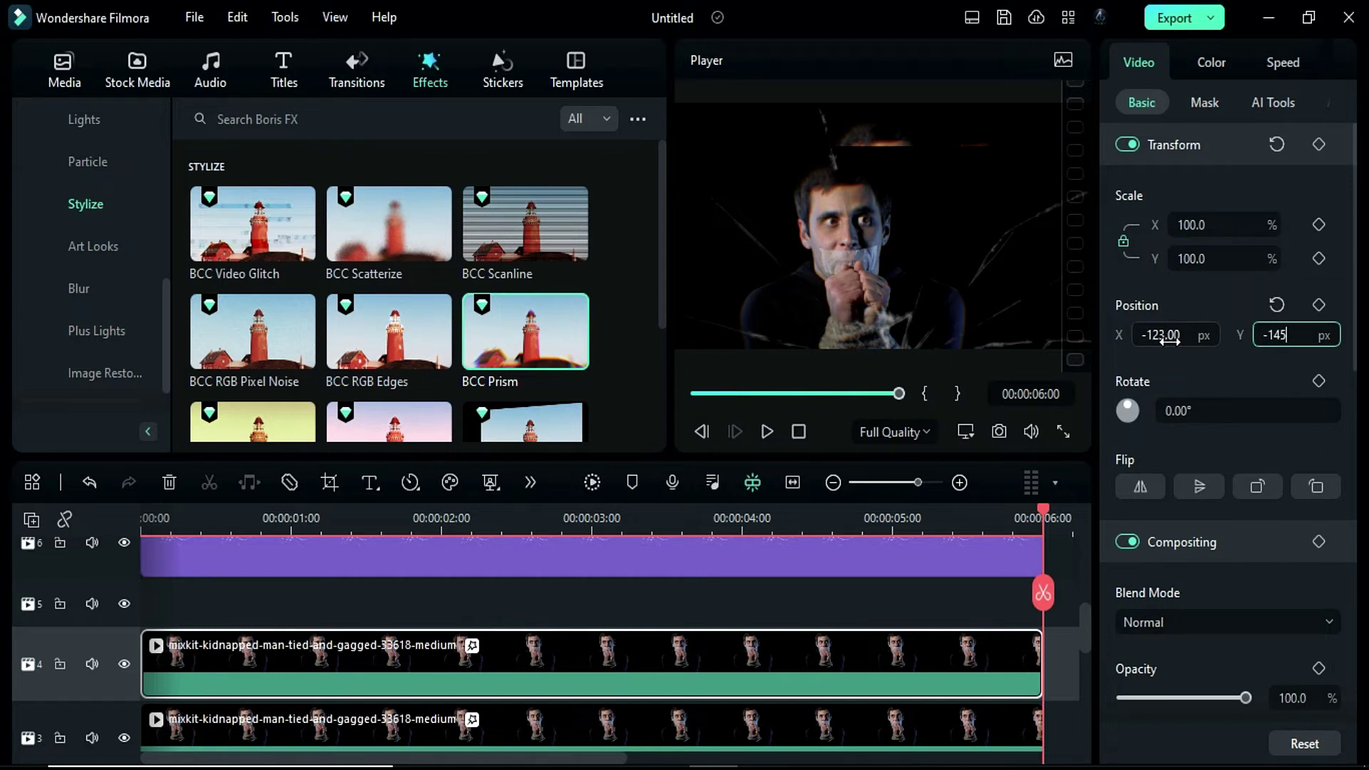
Draw a new freeform pen mask from the frame's left edge along the bottom, below the man's hands.
left_click(1205, 102)
left_click(1262, 160)
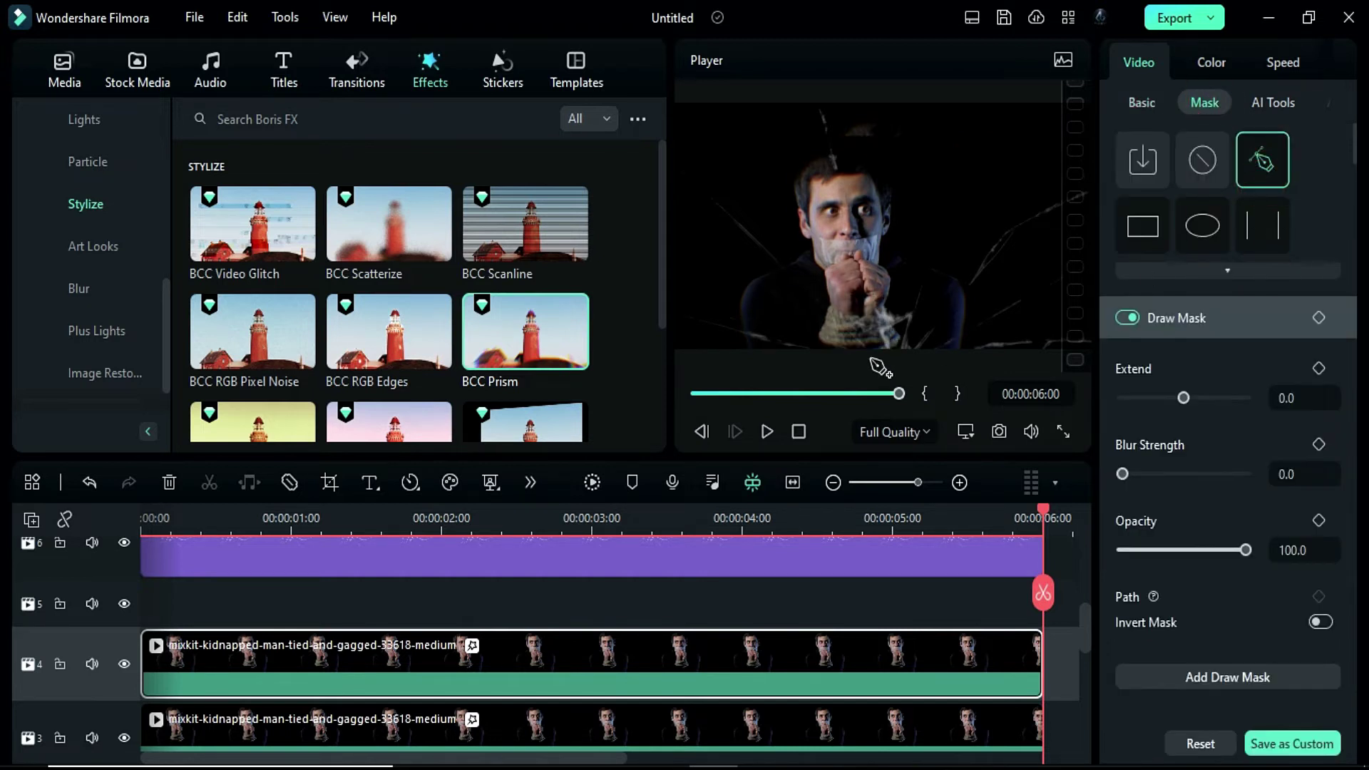
left_click(673, 161)
left_click(678, 314)
left_click(814, 358)
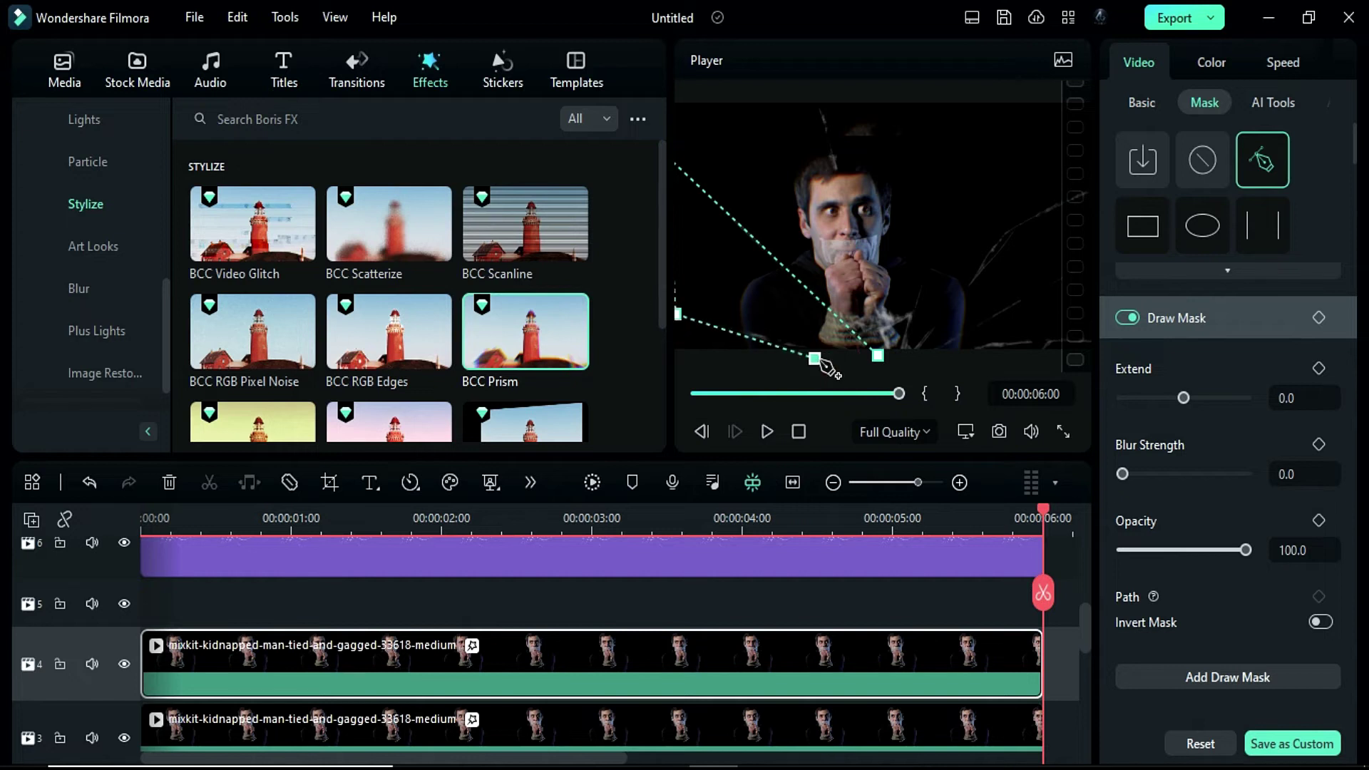
left_click(849, 369)
left_click(878, 355)
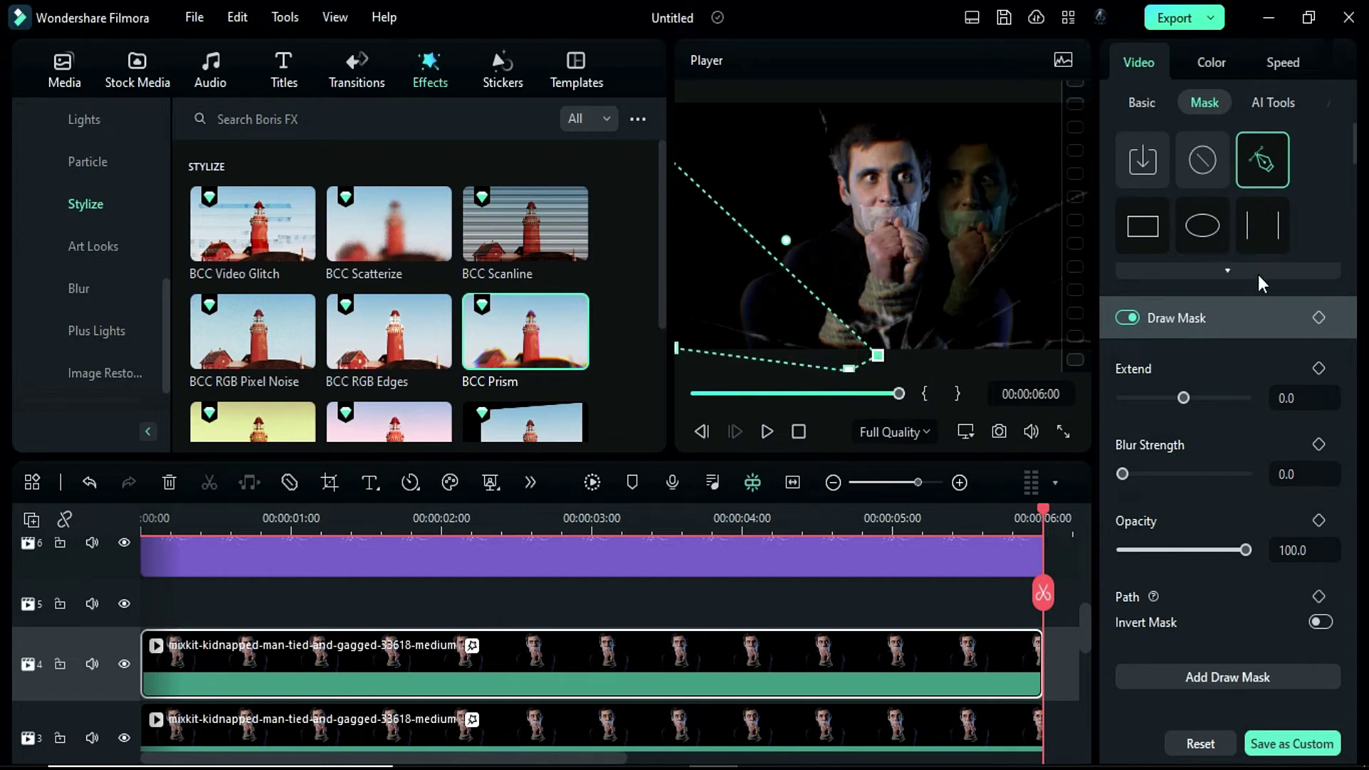
Set the new mask's blur strength to 59 and extend to 10.
left_click(1299, 474)
type("59")
key("Return")
left_click(1294, 398)
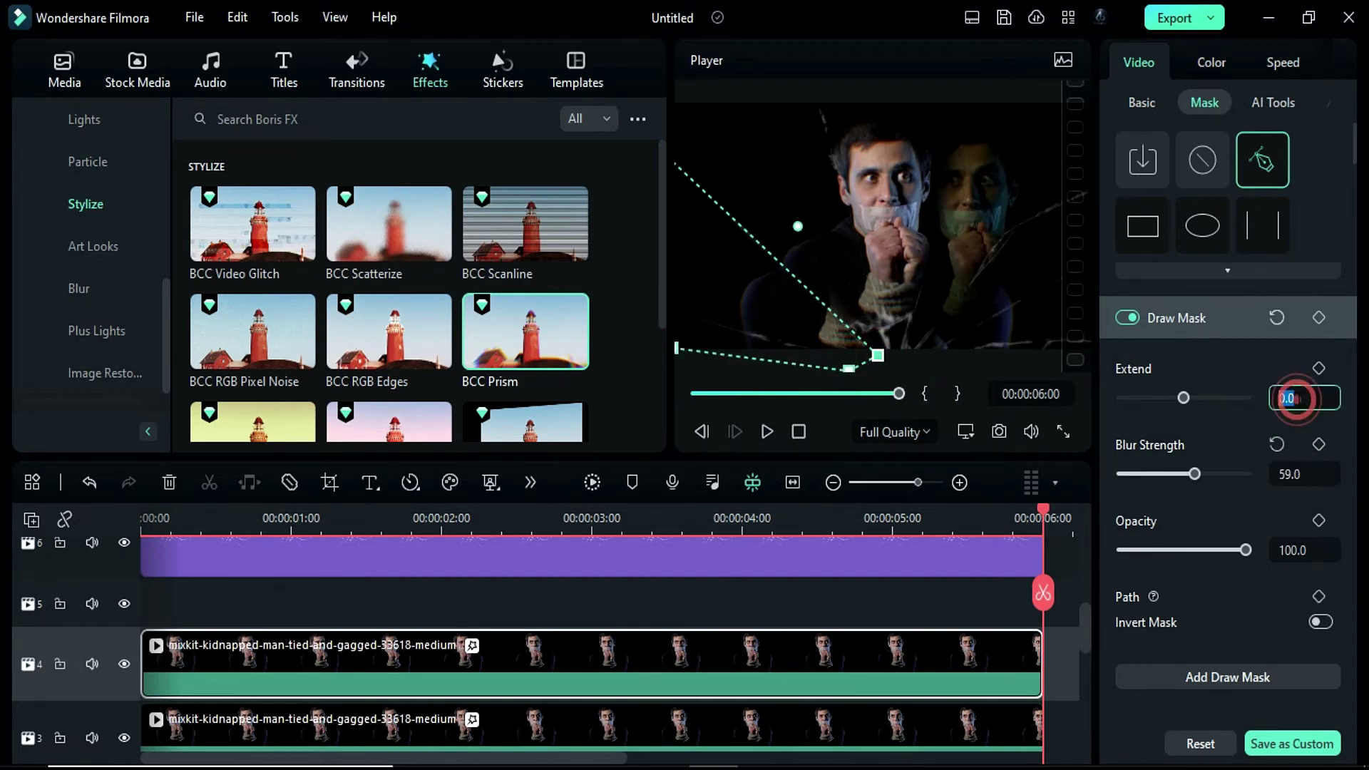
type("10")
left_click(430, 652)
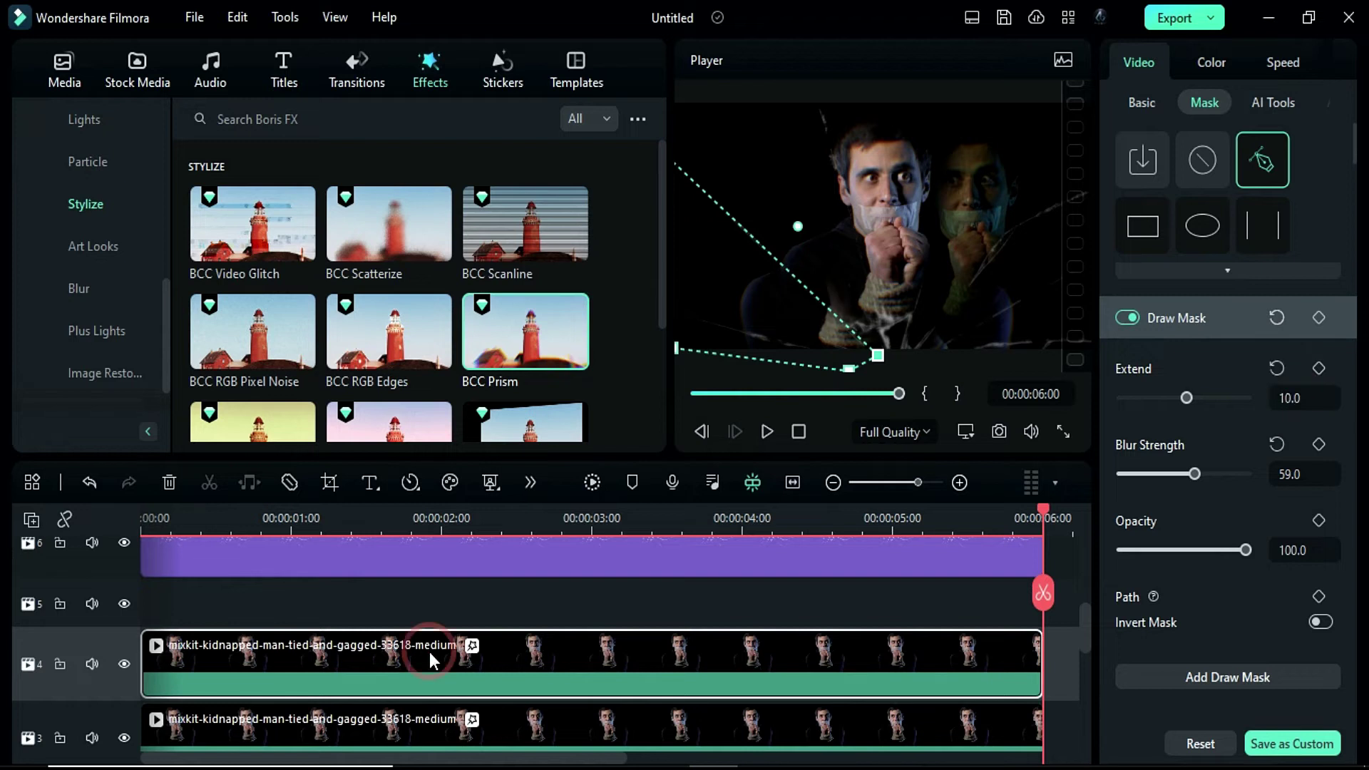
Paste another copy of the man clip onto track 5 at the timeline start.
left_click(92, 603)
left_click_drag(204, 511, 118, 511)
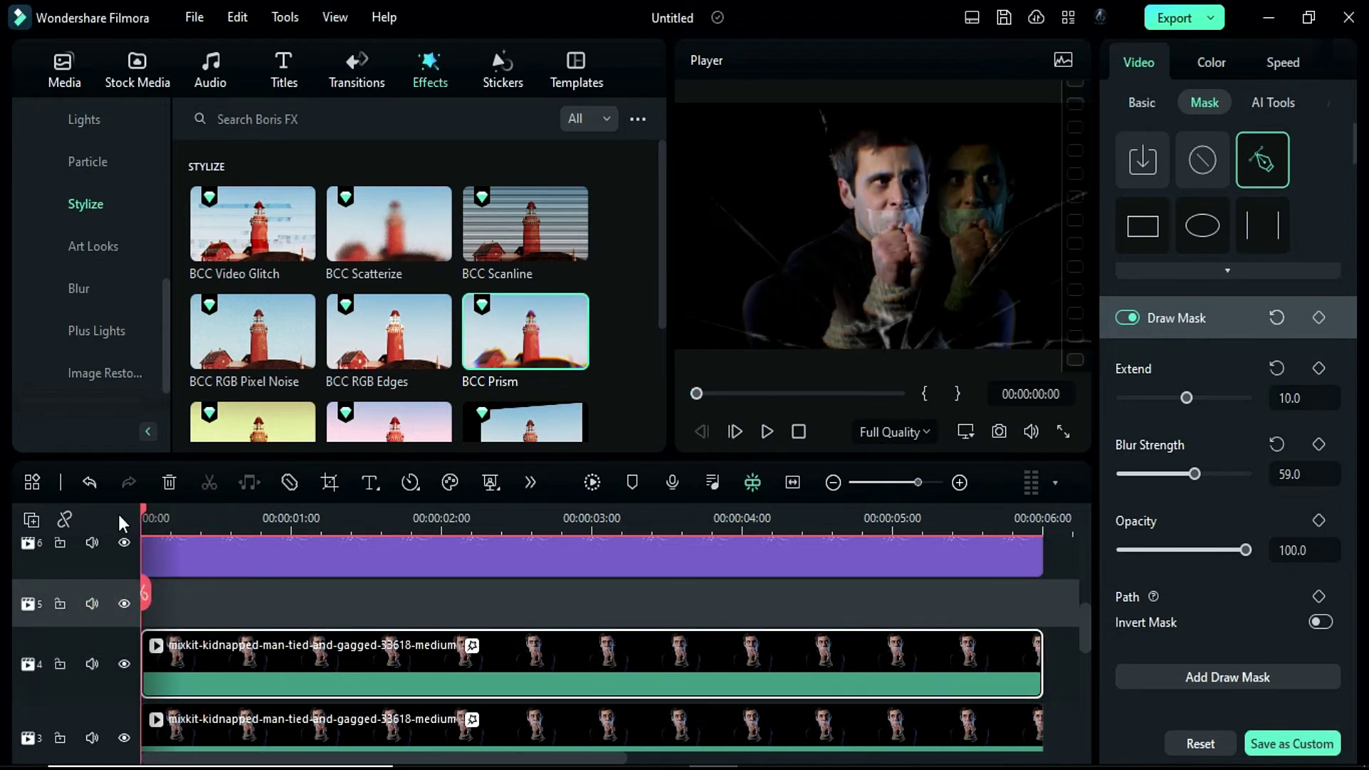
key("ctrl+v")
Remove the pasted clip's drawn mask and position it at X -77, Y -99.
left_click(1225, 160)
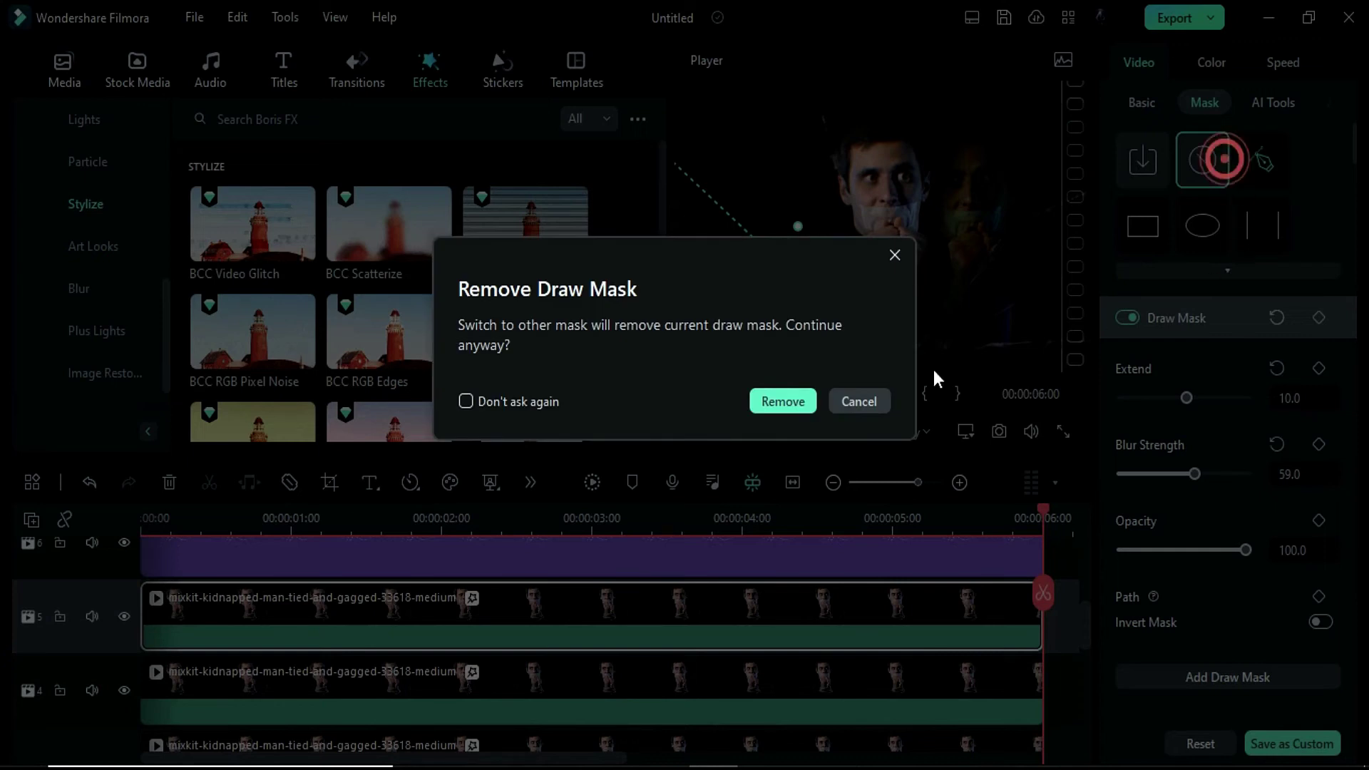
left_click(785, 400)
left_click(1143, 103)
left_click(1178, 336)
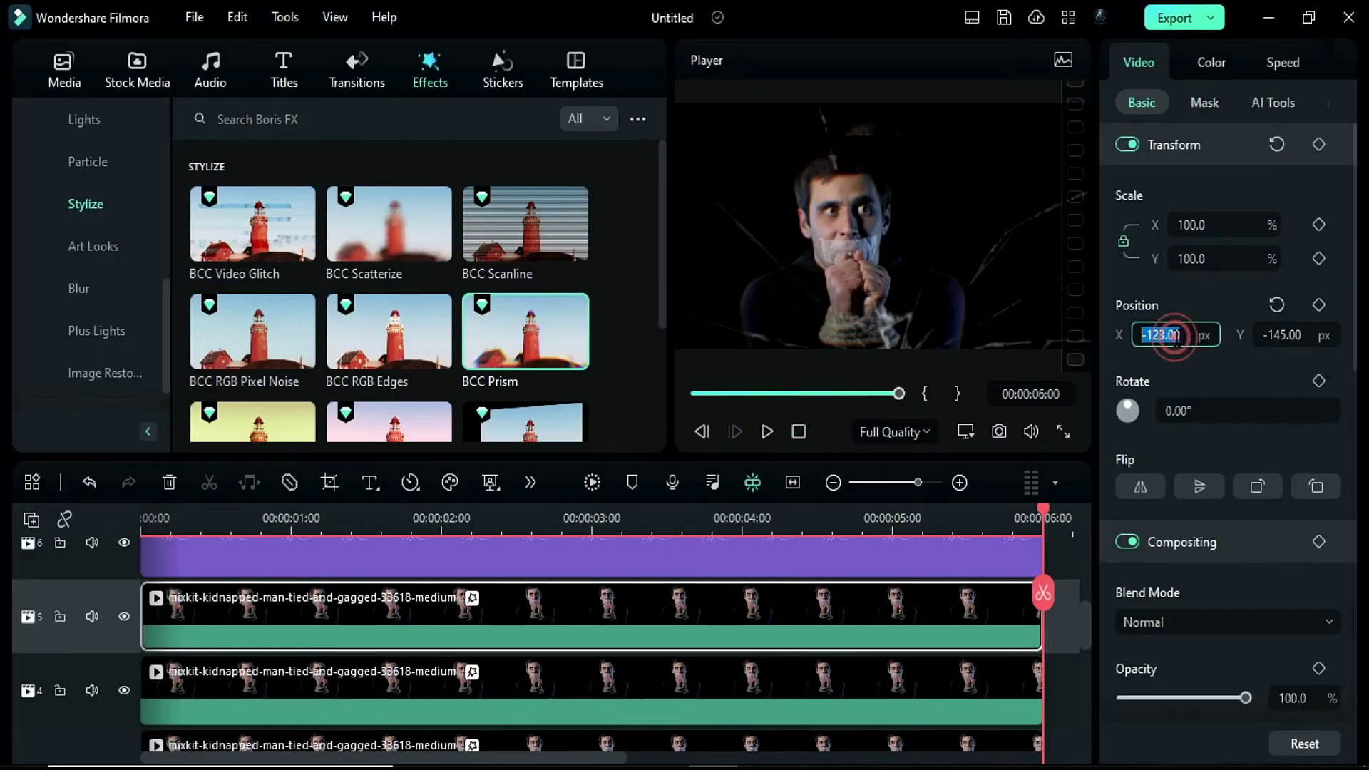
type("-")
key("Tab")
type("-")
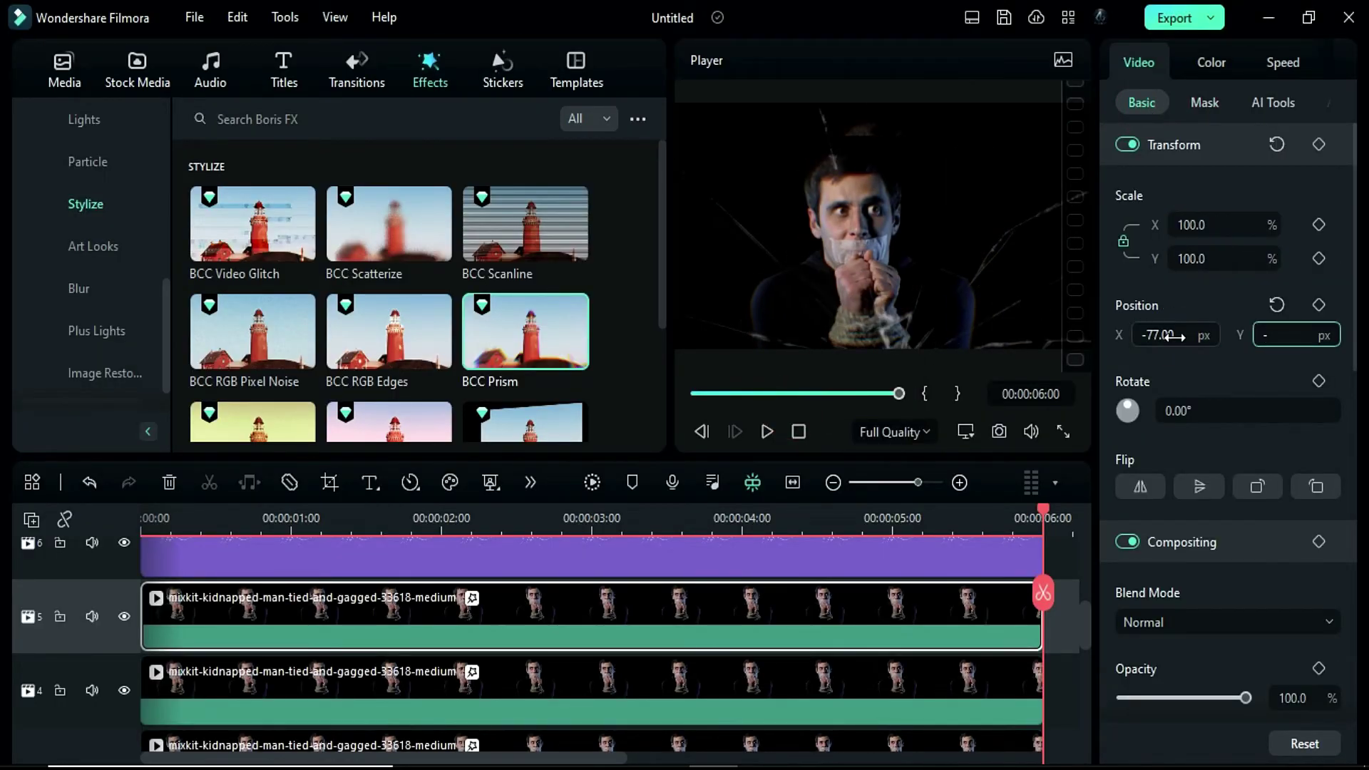
type("99")
key("Tab")
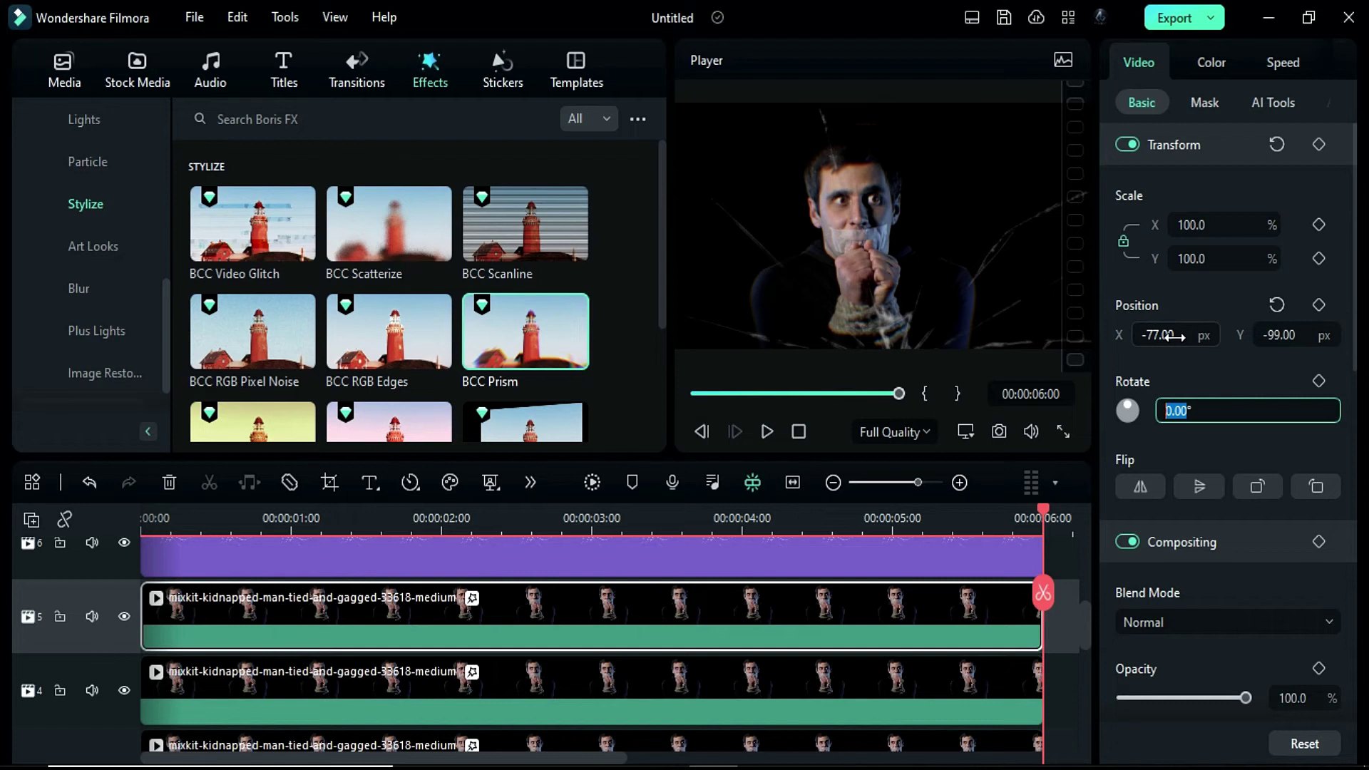
Draw a new freeform pen mask from the bottom of the frame up to the top-left area.
left_click(1205, 102)
left_click(1263, 160)
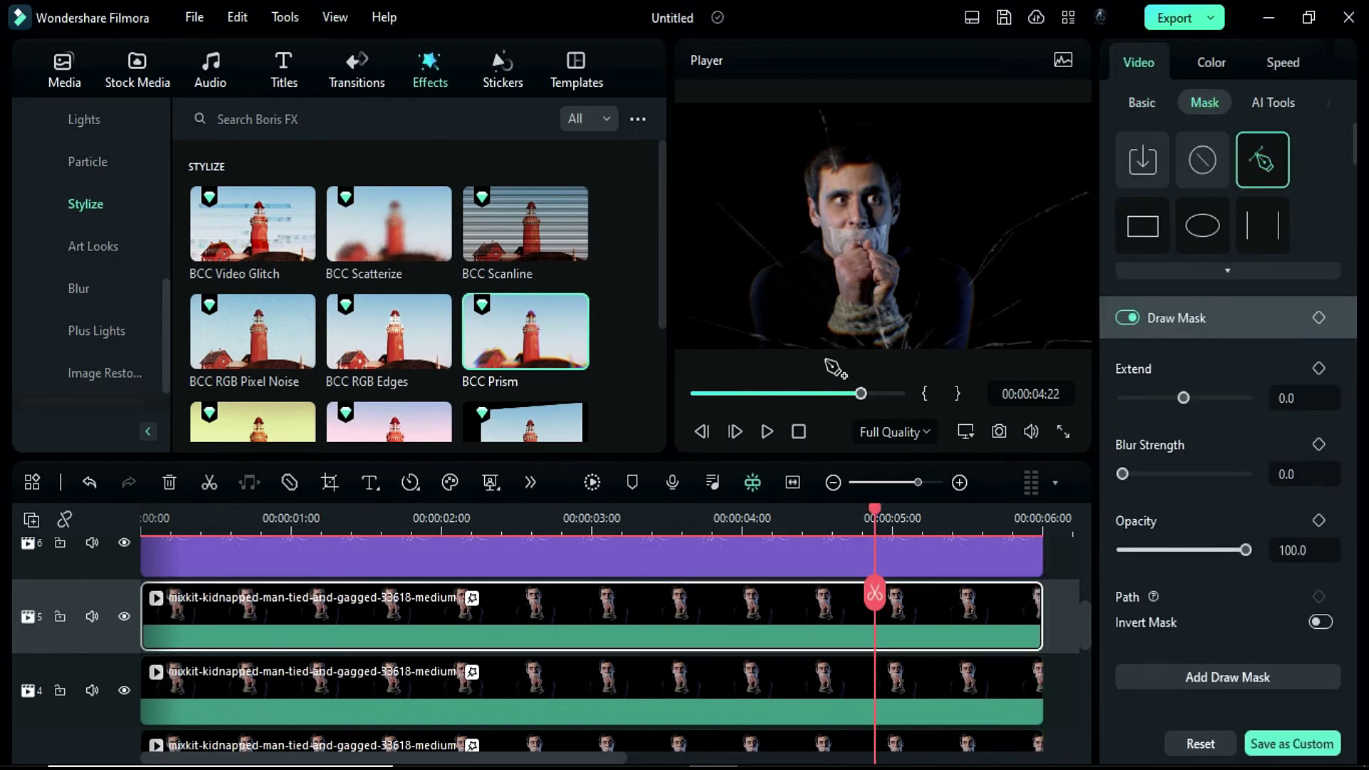
left_click(873, 357)
left_click(666, 149)
left_click(708, 86)
left_click(813, 93)
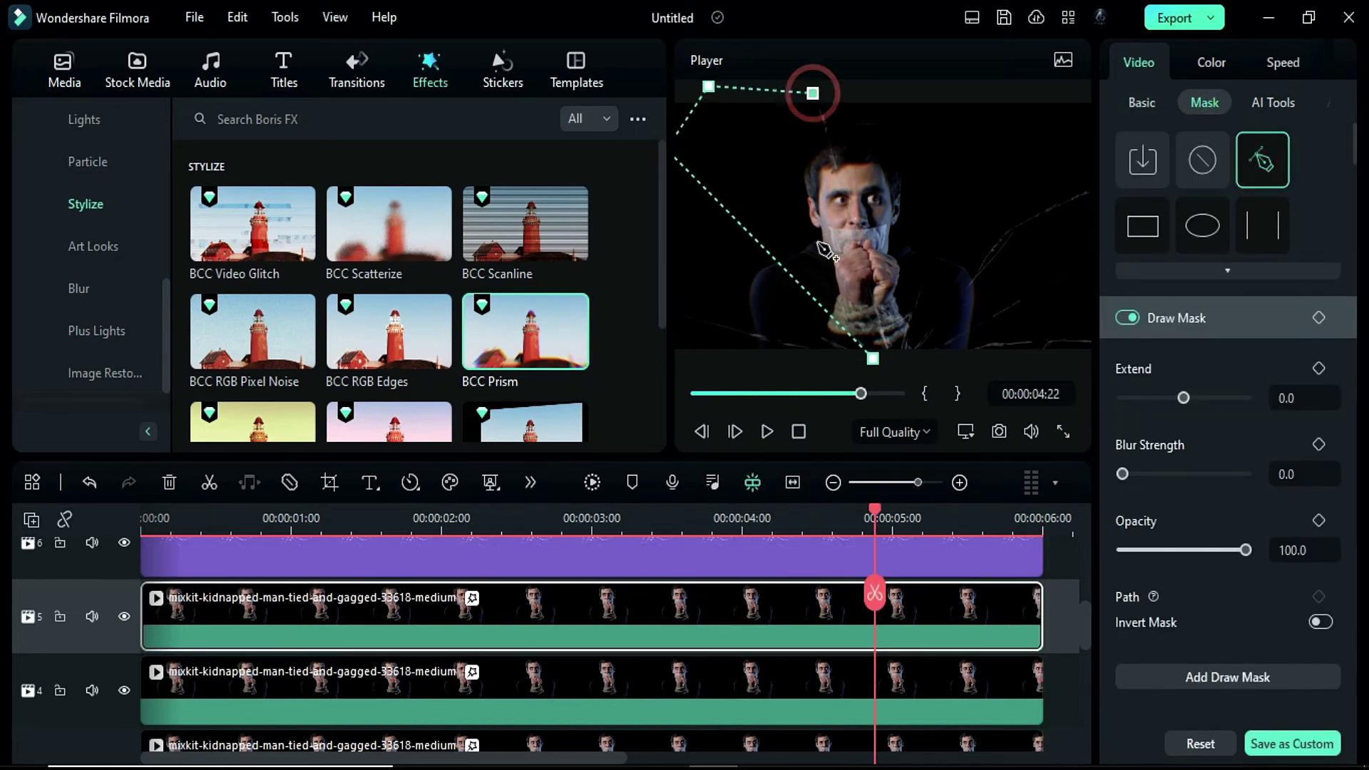
left_click(889, 361)
left_click(1313, 474)
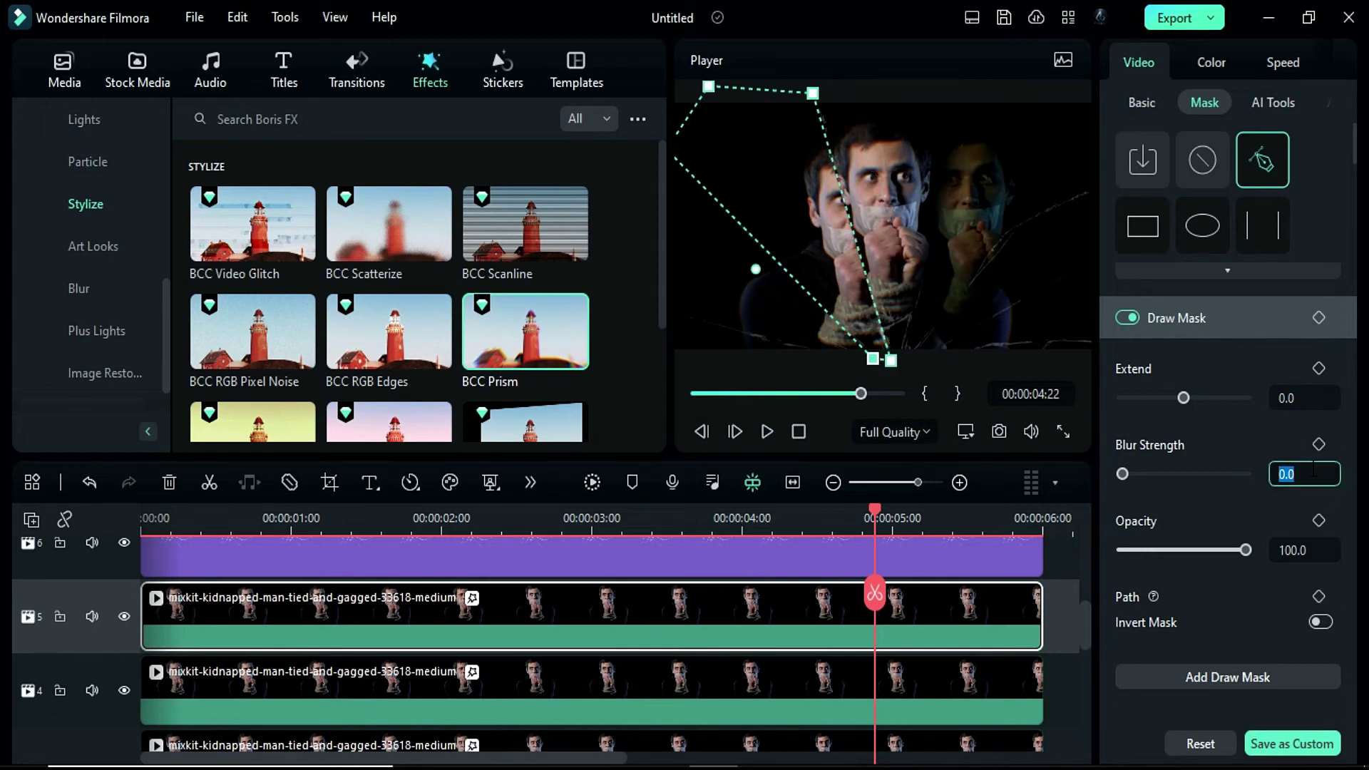
Add S-Log 03 on track 8, extend it to match the clips, and set opacity 20.
scroll(927, 563, "up", 3)
left_click(688, 575)
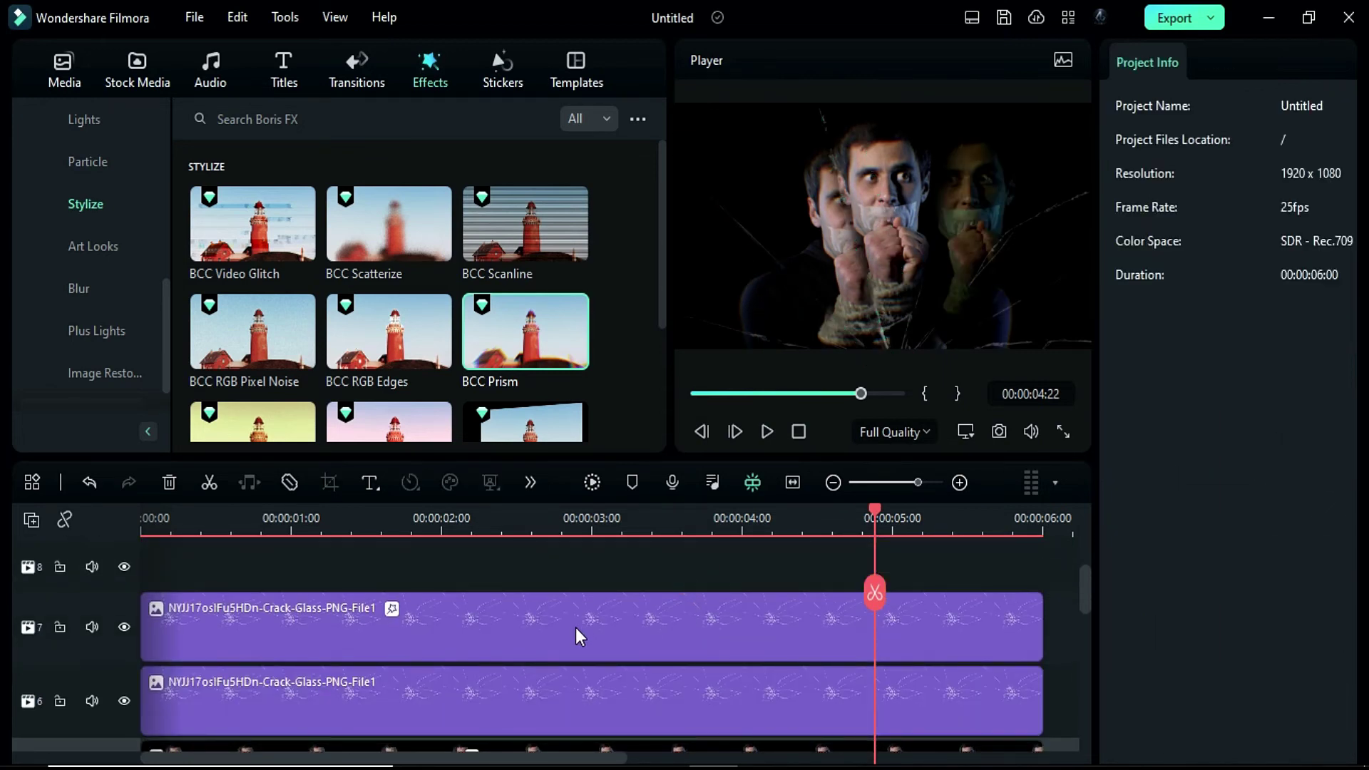
scroll(151, 228, "up", 10)
scroll(254, 241, "down", 5)
left_click_drag(526, 311, 285, 572)
left_click_drag(898, 576, 998, 665)
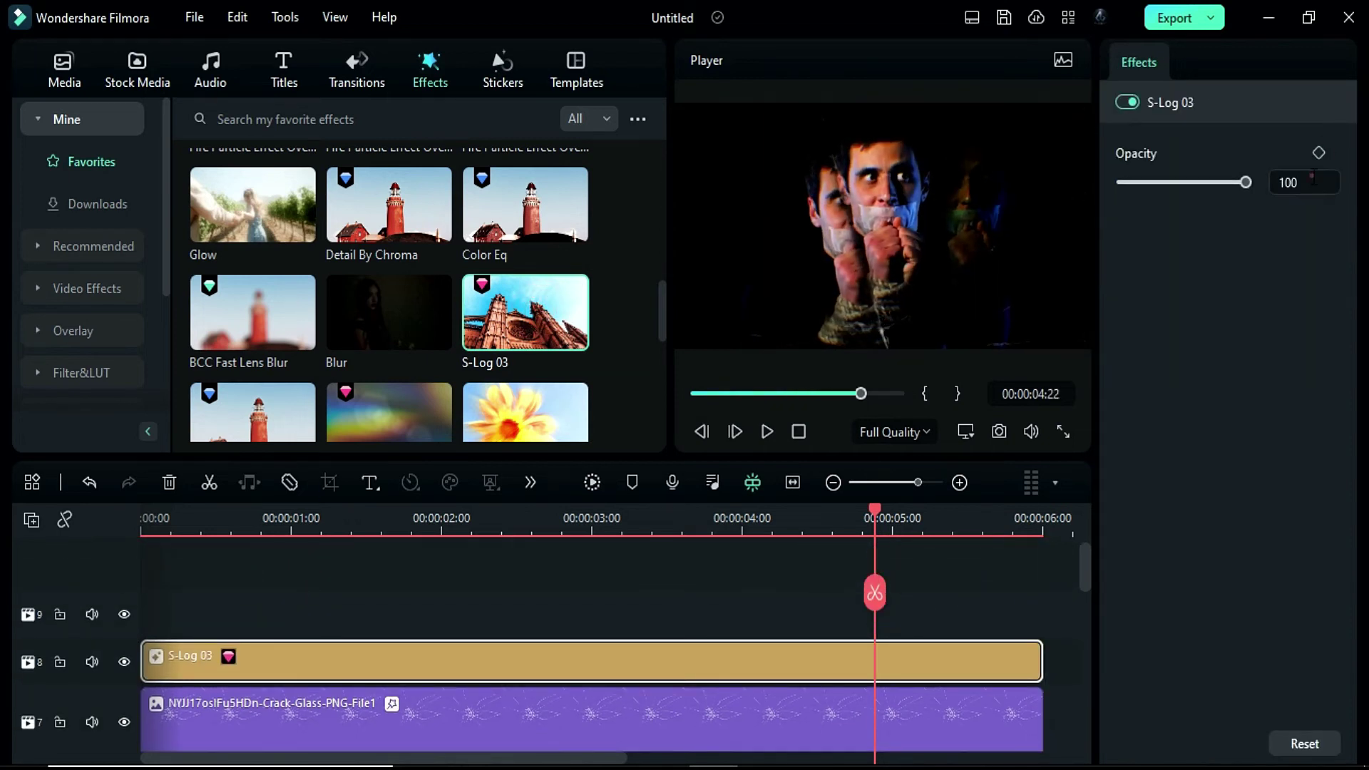
left_click(1316, 178)
type("20")
key("Return")
Add the Boris FX Stylize BCC Prism effect on a new track above S-Log 03.
scroll(515, 637, "down", 1)
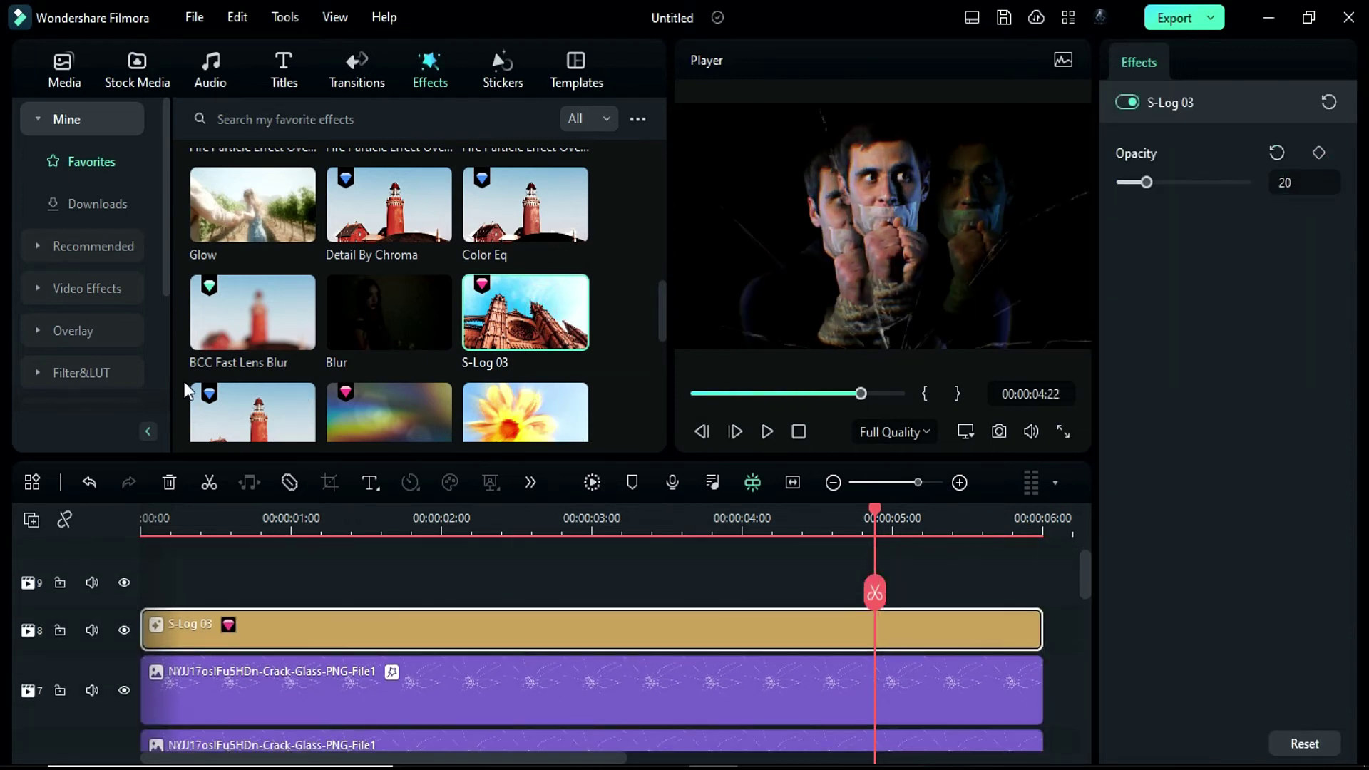
scroll(86, 335, "down", 4)
left_click(82, 329)
left_click(85, 162)
left_click_drag(526, 266, 959, 588)
scroll(1207, 630, "down", 5)
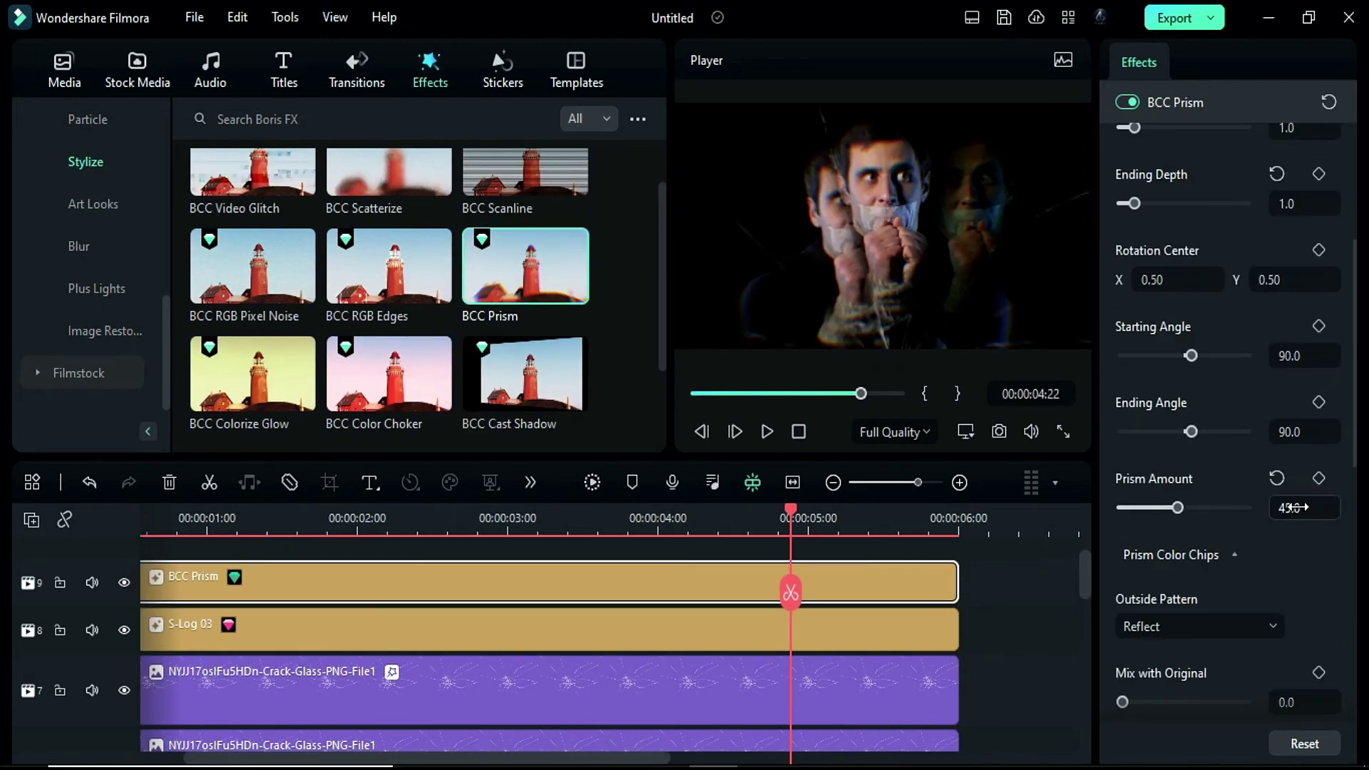
Render the timeline preview, then stop playback back at the start.
scroll(576, 629, "up", 1)
left_click(595, 482)
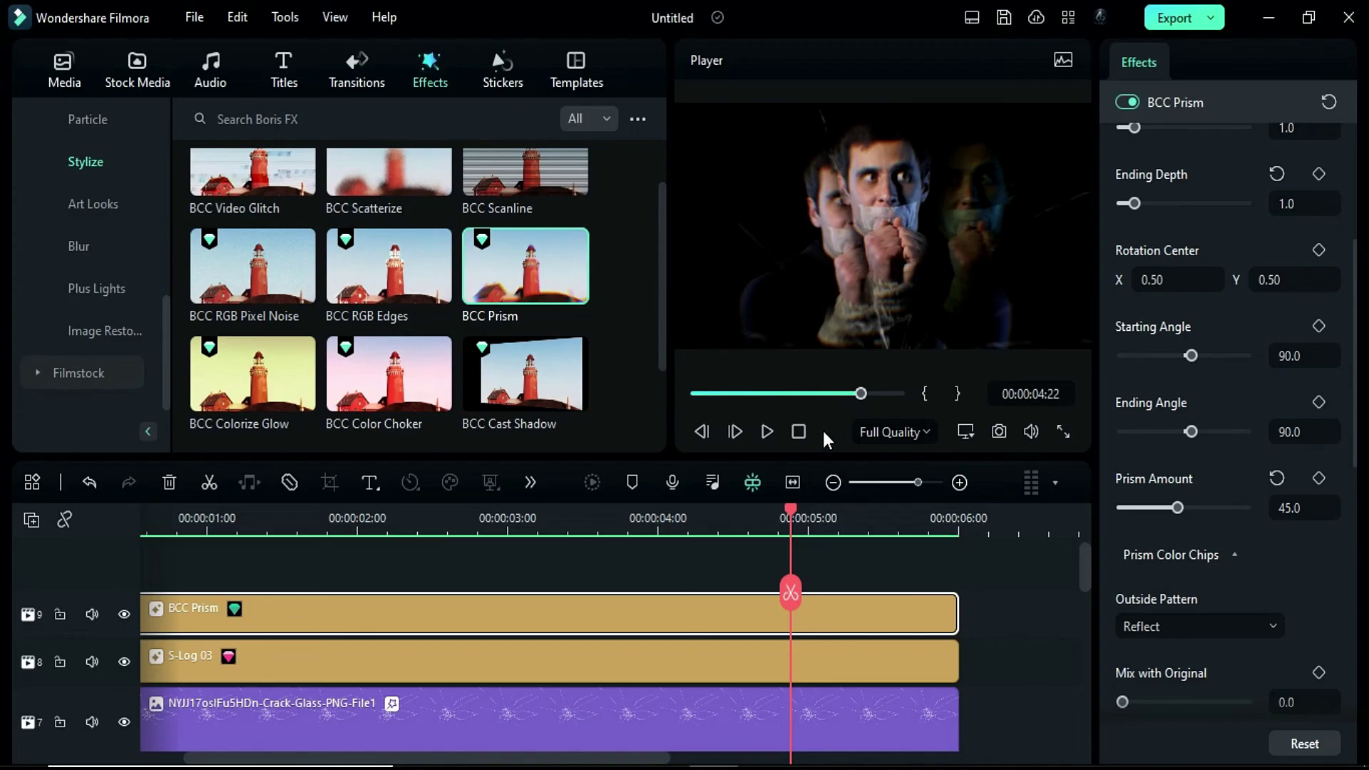
left_click(797, 432)
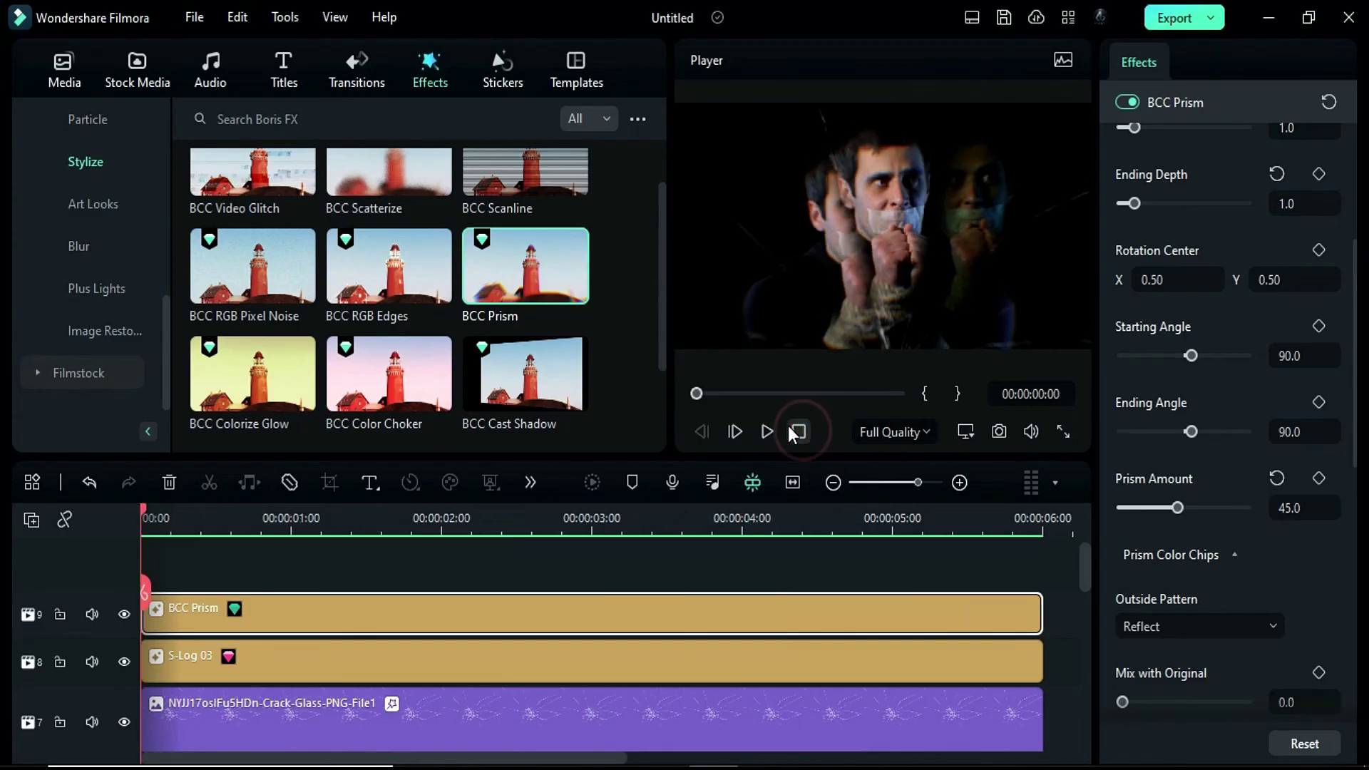